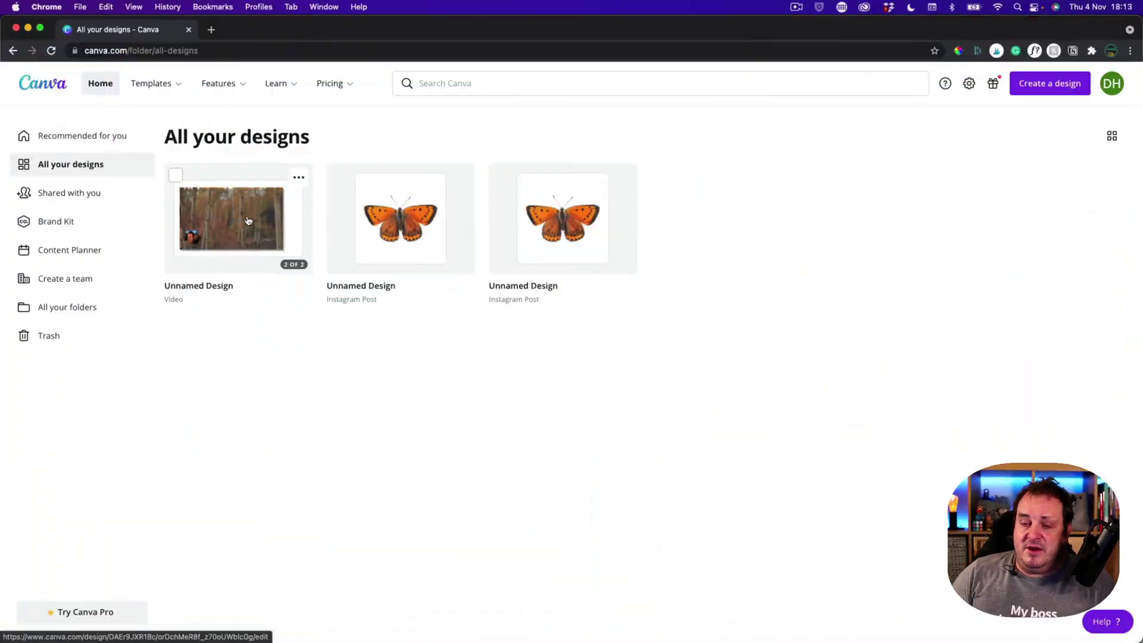
Step: Create a new blank Video design and show the Videos library in the sidebar
{"action": "left_click", "coordinate": [1049, 89]}
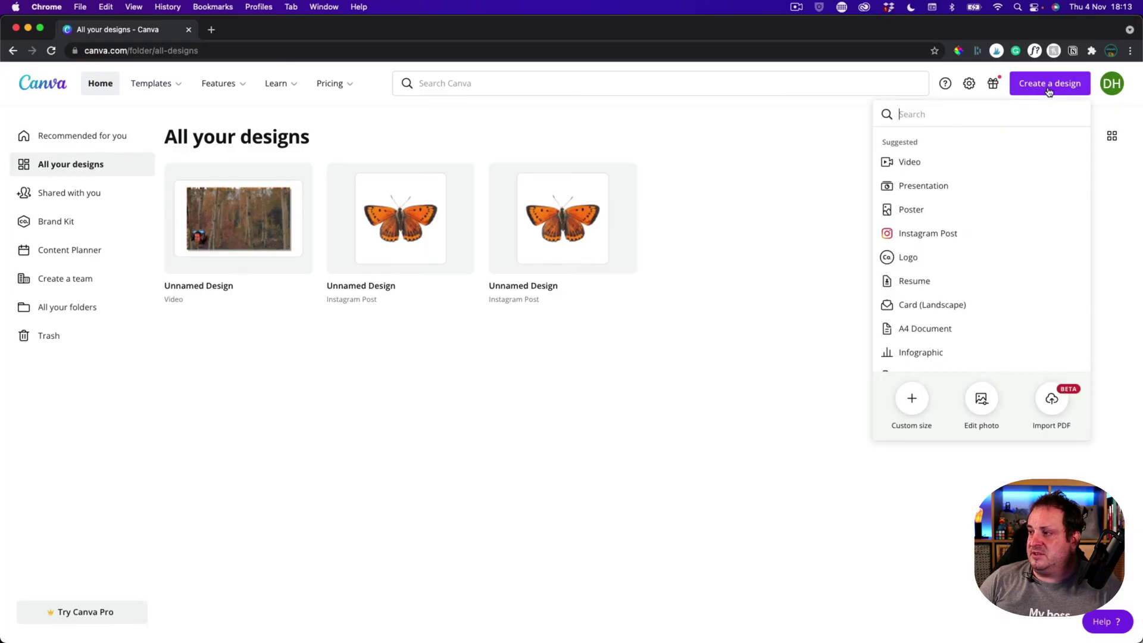
{"action": "left_click", "coordinate": [921, 164]}
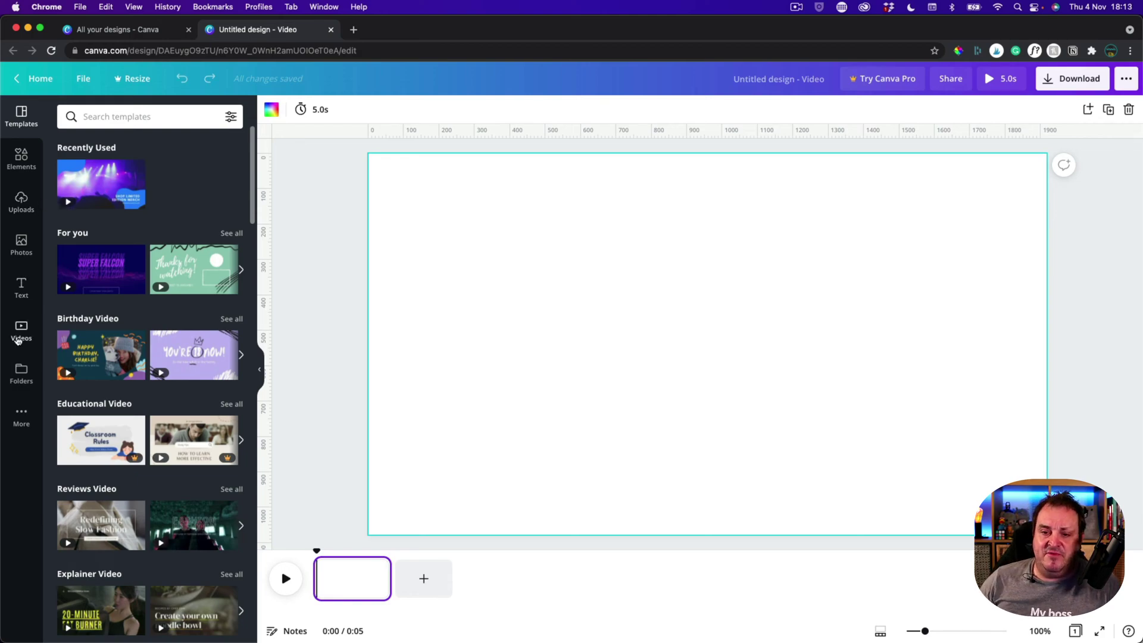
{"action": "left_click", "coordinate": [19, 340]}
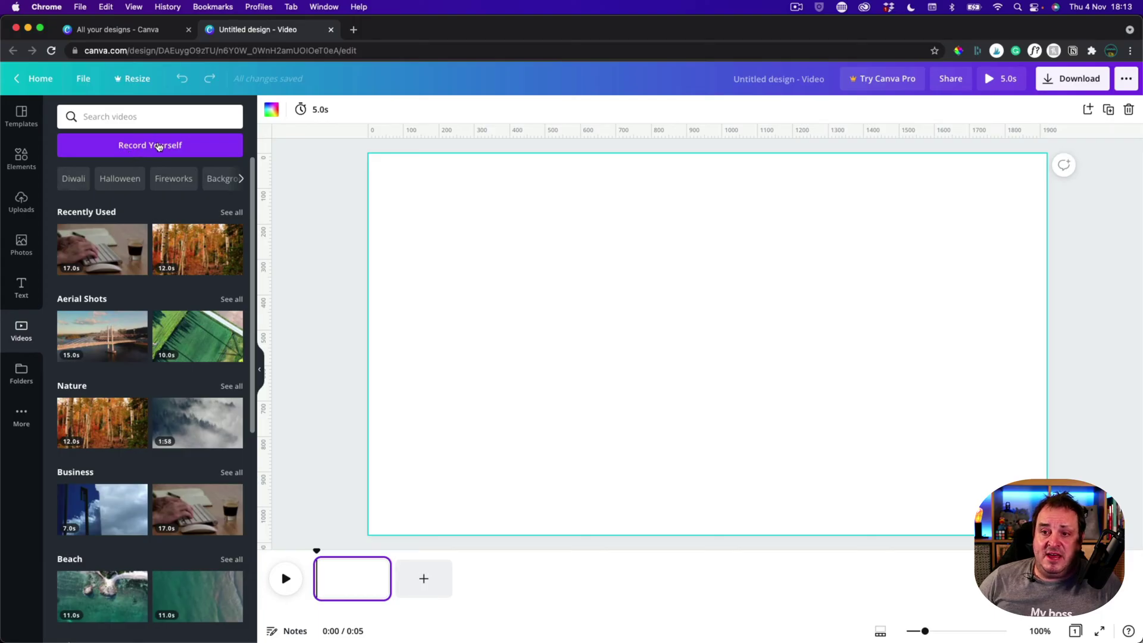
Step: In Record Yourself, set both the microphone and the camera to the USB3. 0 capture device
{"action": "left_click", "coordinate": [158, 146]}
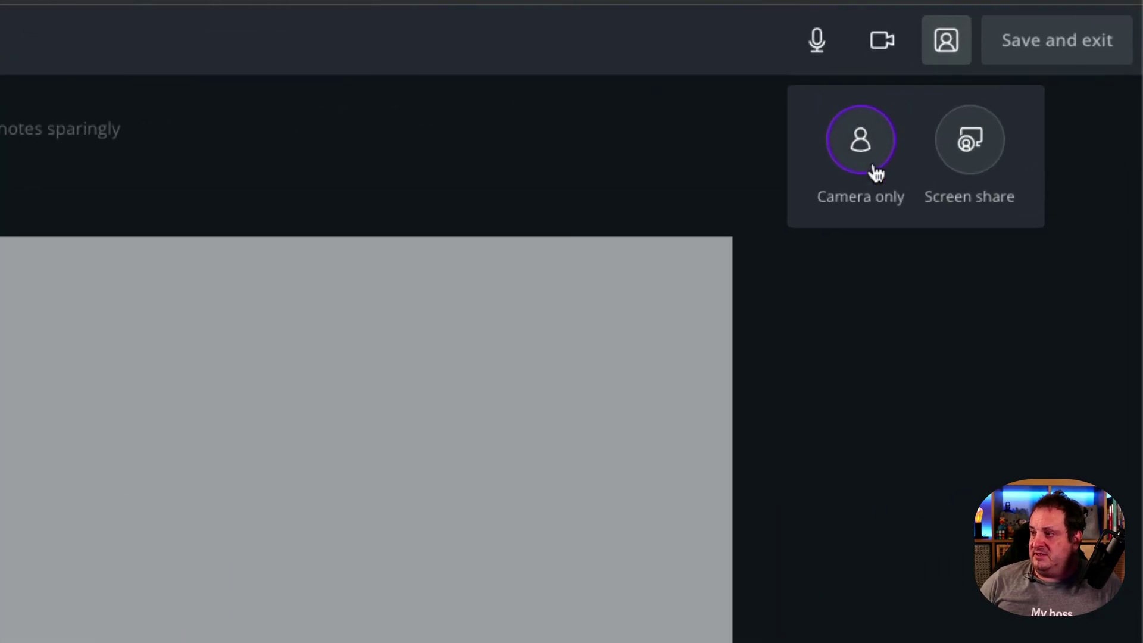
{"action": "left_click", "coordinate": [826, 53]}
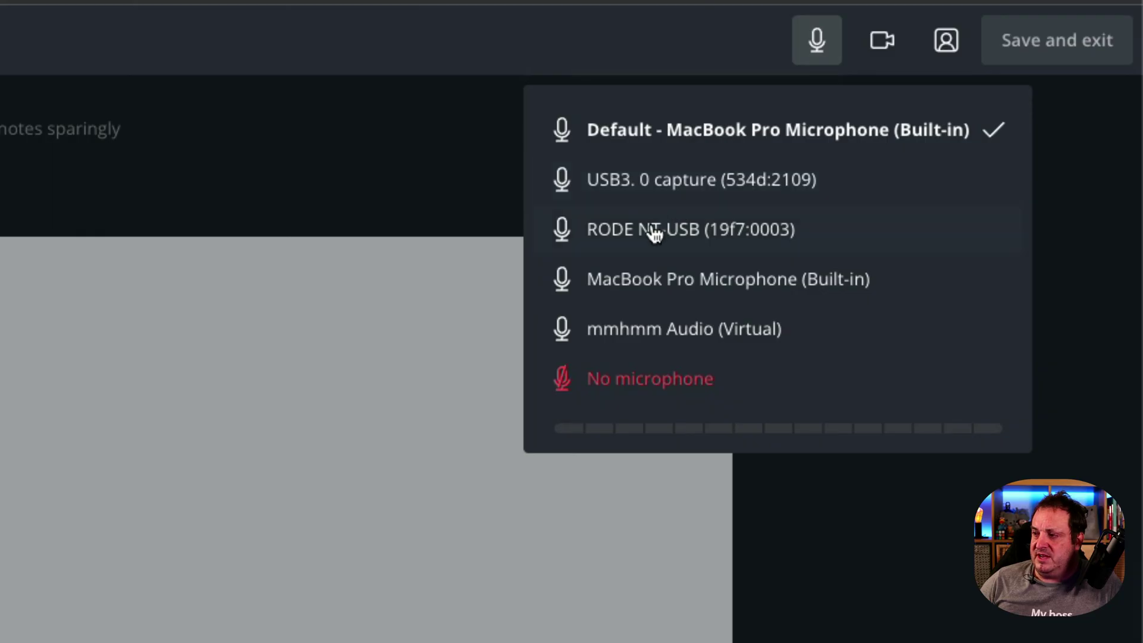
{"action": "left_click", "coordinate": [661, 191]}
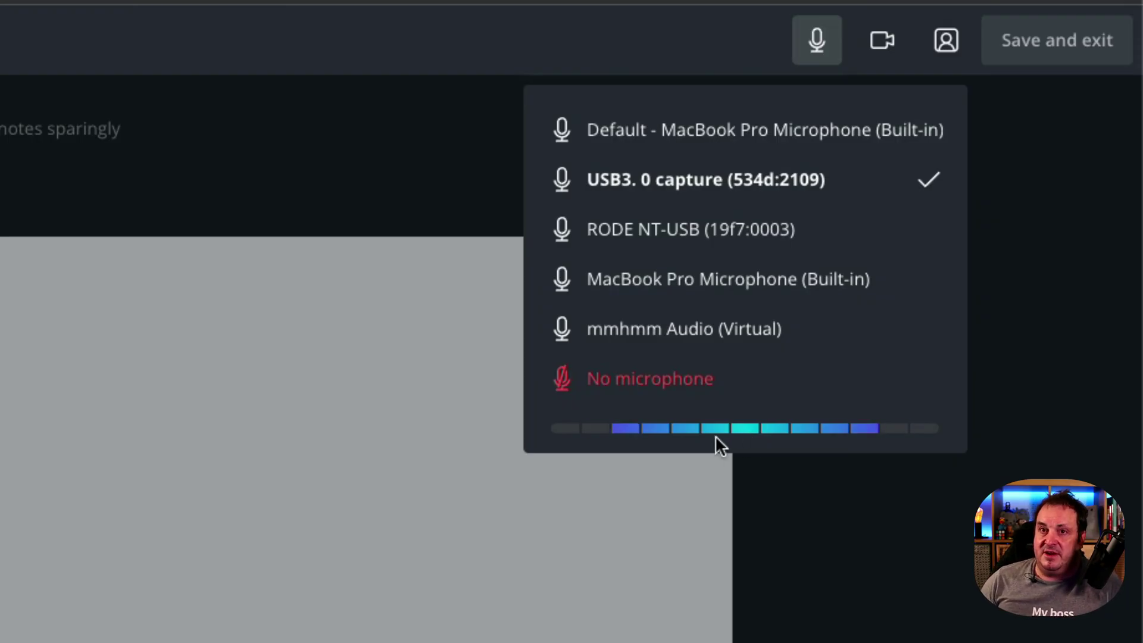
{"action": "left_click", "coordinate": [814, 488]}
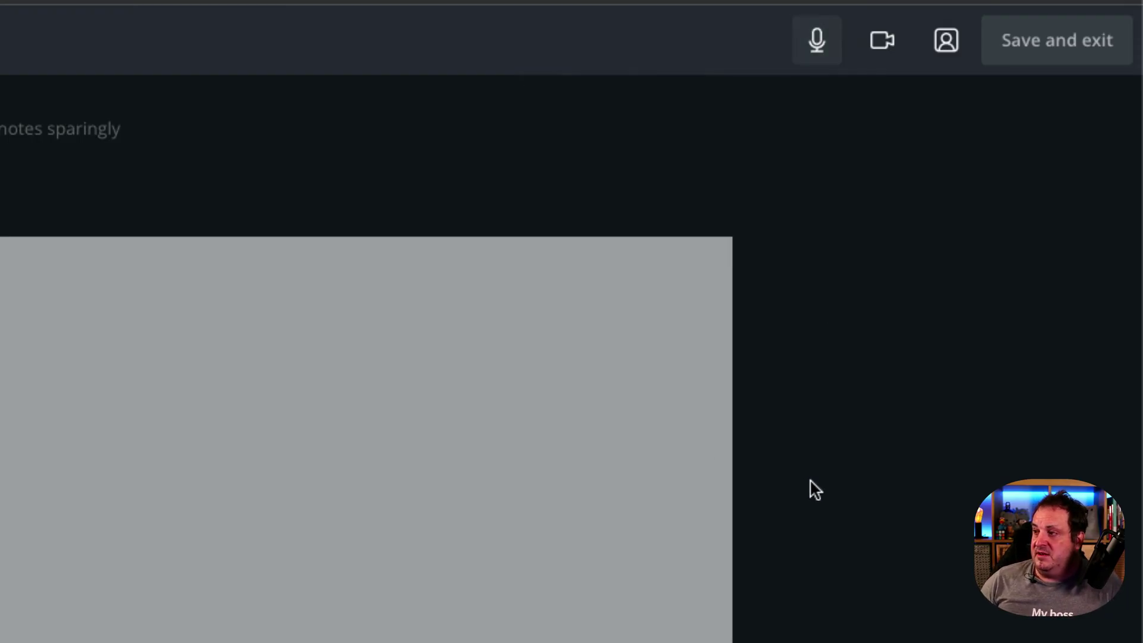
{"action": "left_click", "coordinate": [876, 41]}
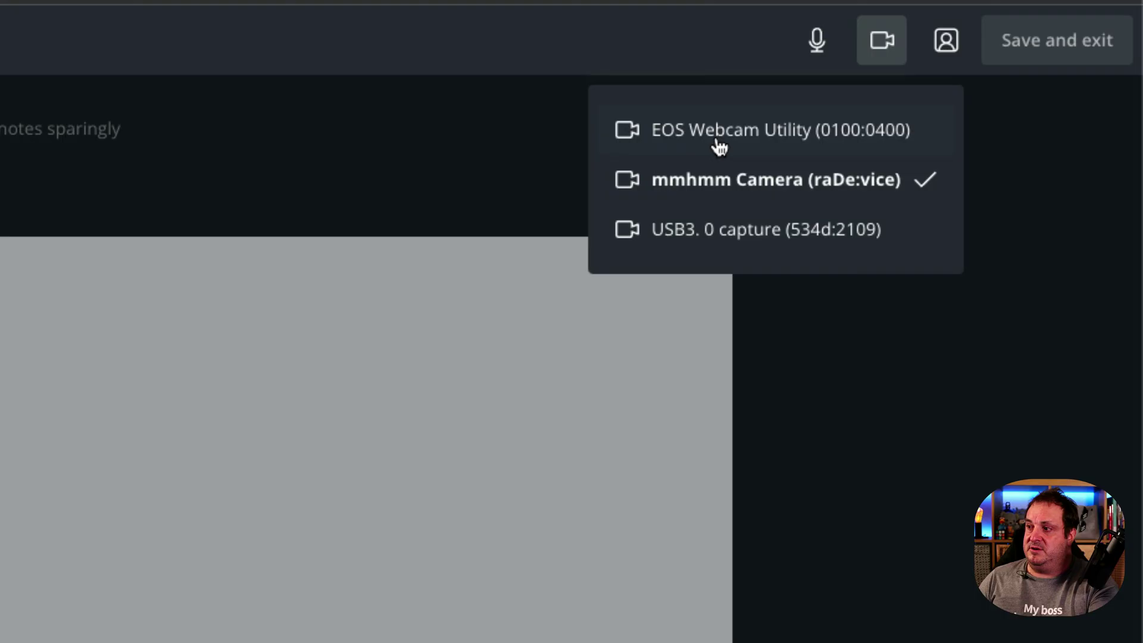
{"action": "left_click", "coordinate": [708, 230]}
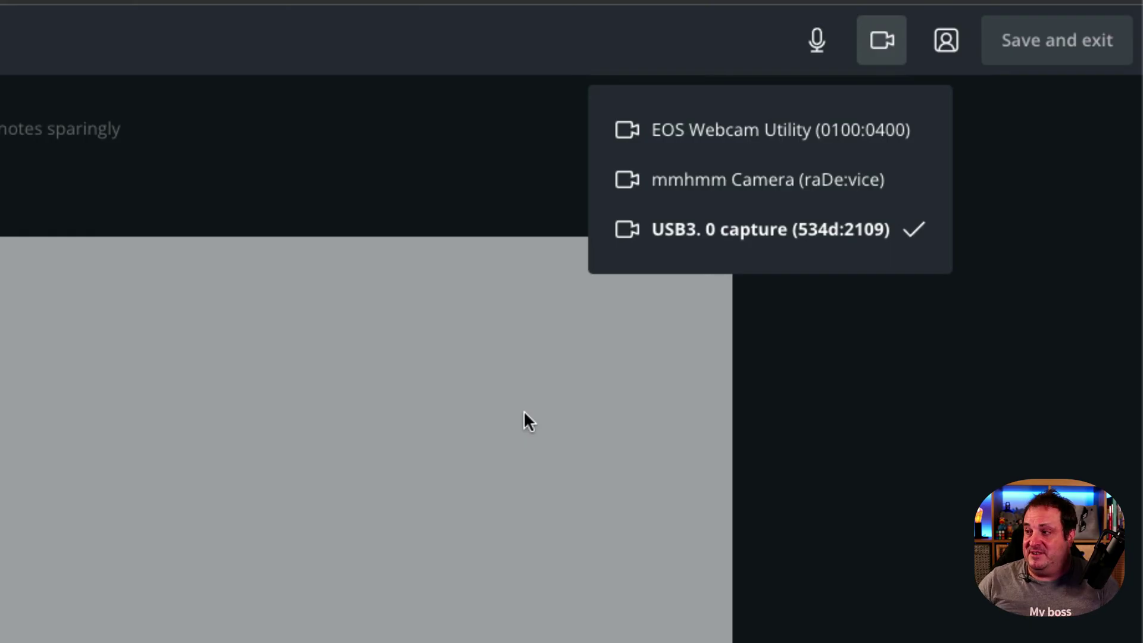
{"action": "left_click", "coordinate": [820, 451]}
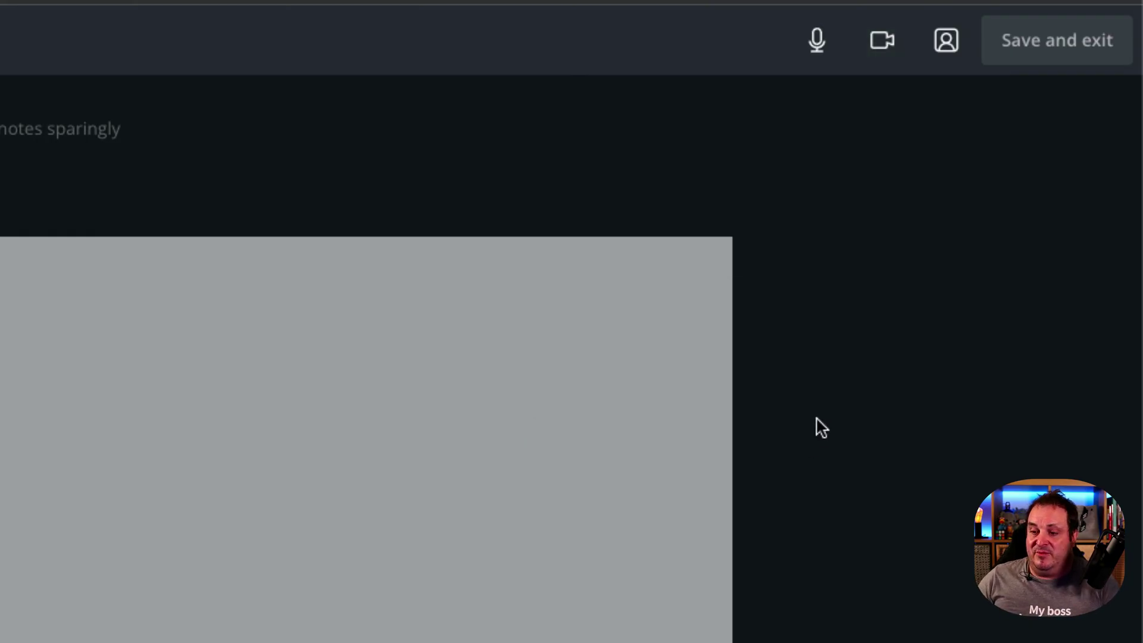
Step: Switch the recording mode to Screen share and share the entire Screen 1
{"action": "left_click", "coordinate": [952, 45]}
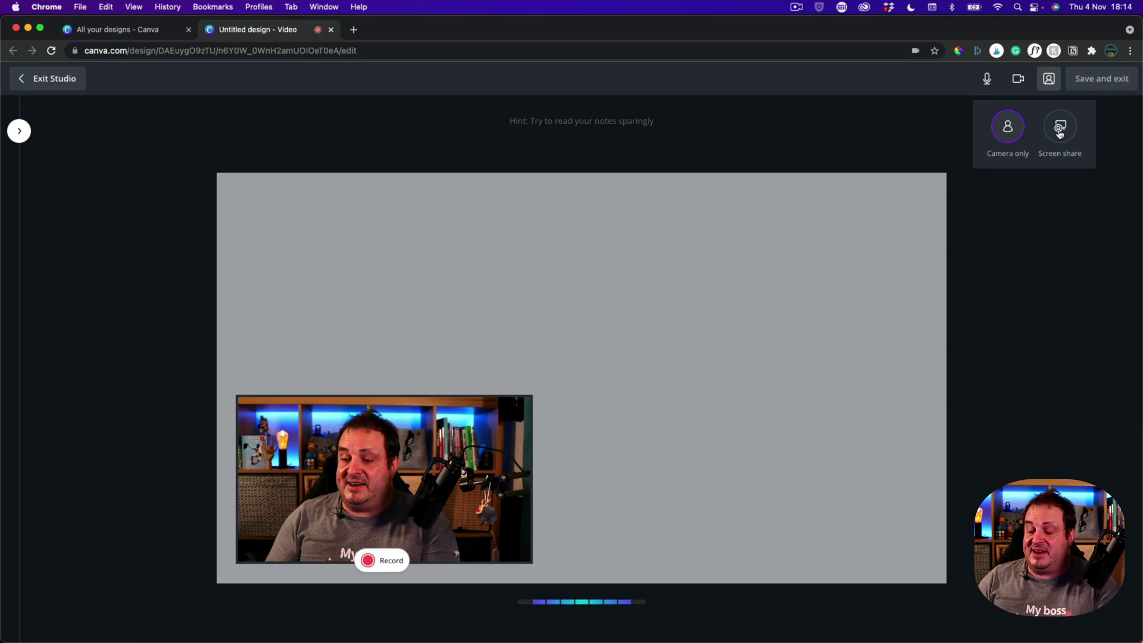
{"action": "left_click", "coordinate": [1059, 133]}
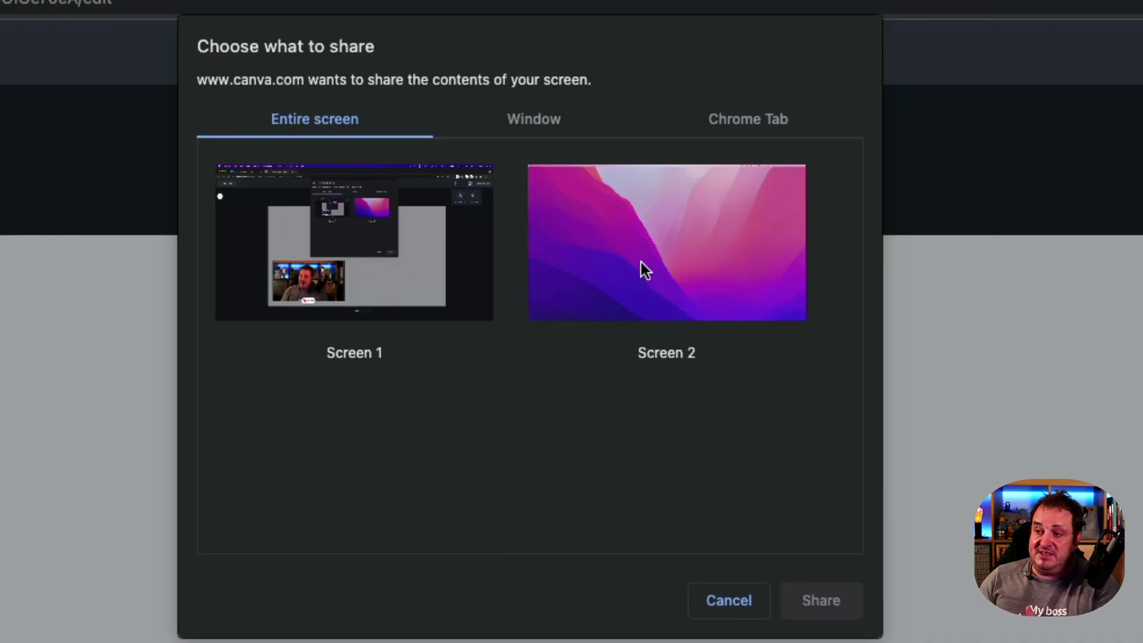
{"action": "left_click", "coordinate": [348, 262]}
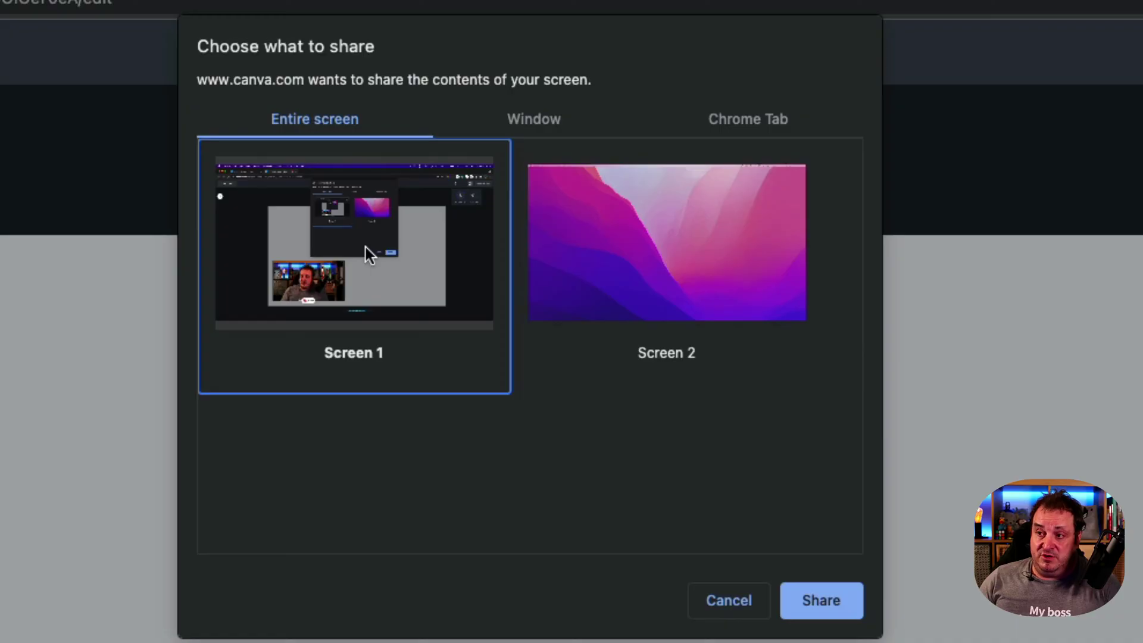
{"action": "left_click", "coordinate": [531, 113]}
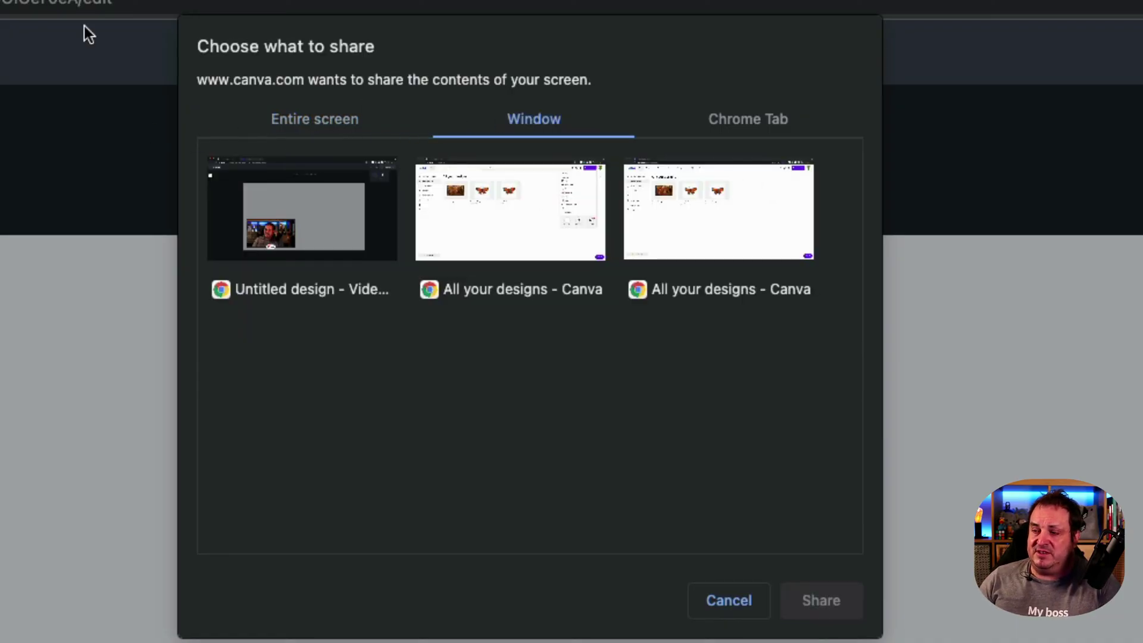
{"action": "left_click", "coordinate": [777, 124]}
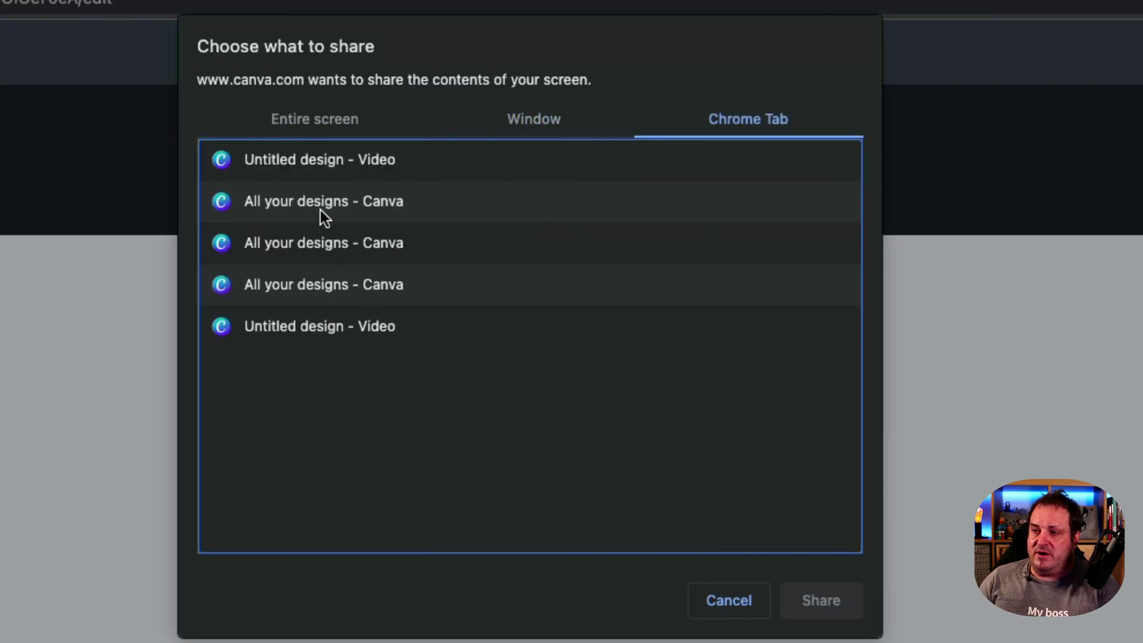
{"action": "left_click", "coordinate": [296, 121]}
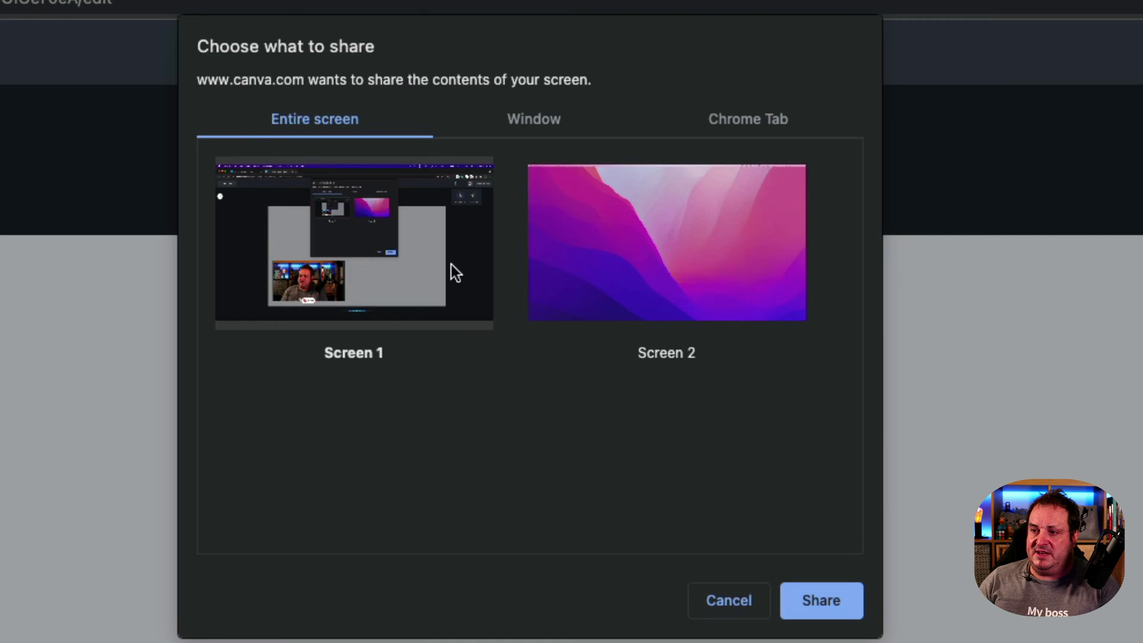
{"action": "left_click", "coordinate": [424, 271]}
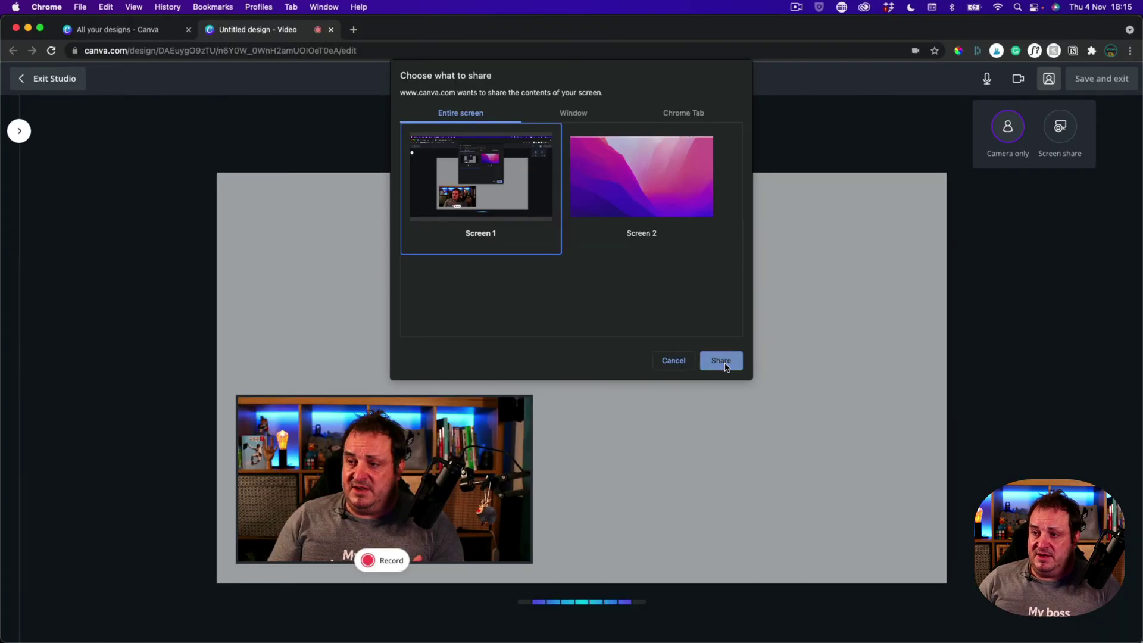
{"action": "left_click", "coordinate": [827, 606]}
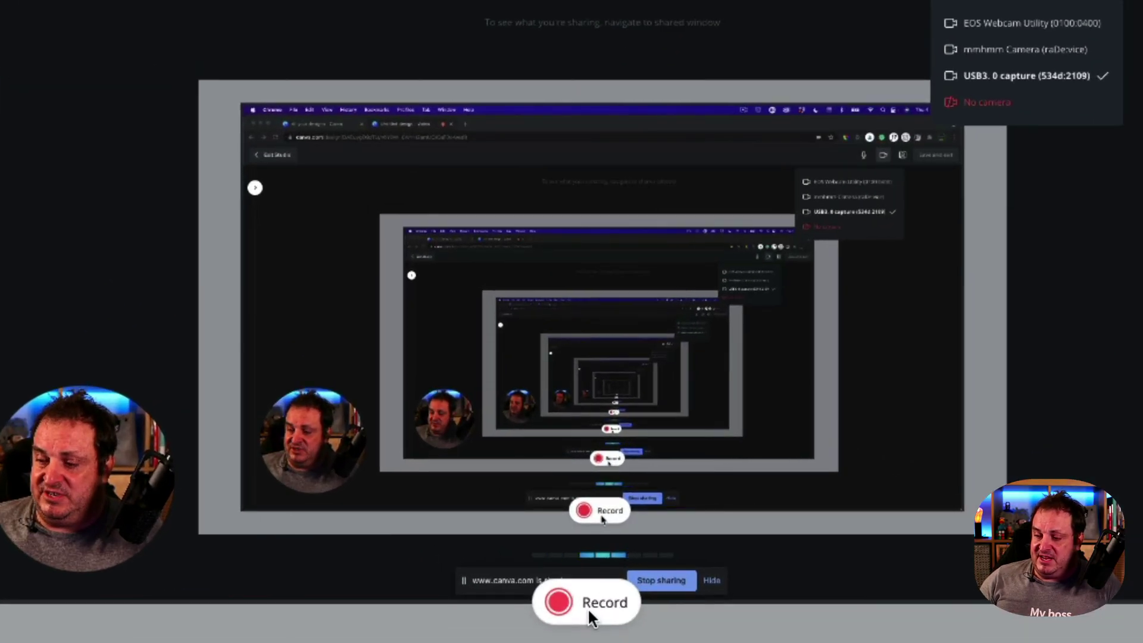
Step: Start the screen-and-webcam recording, then open a new Chrome tab
{"action": "left_click", "coordinate": [589, 610]}
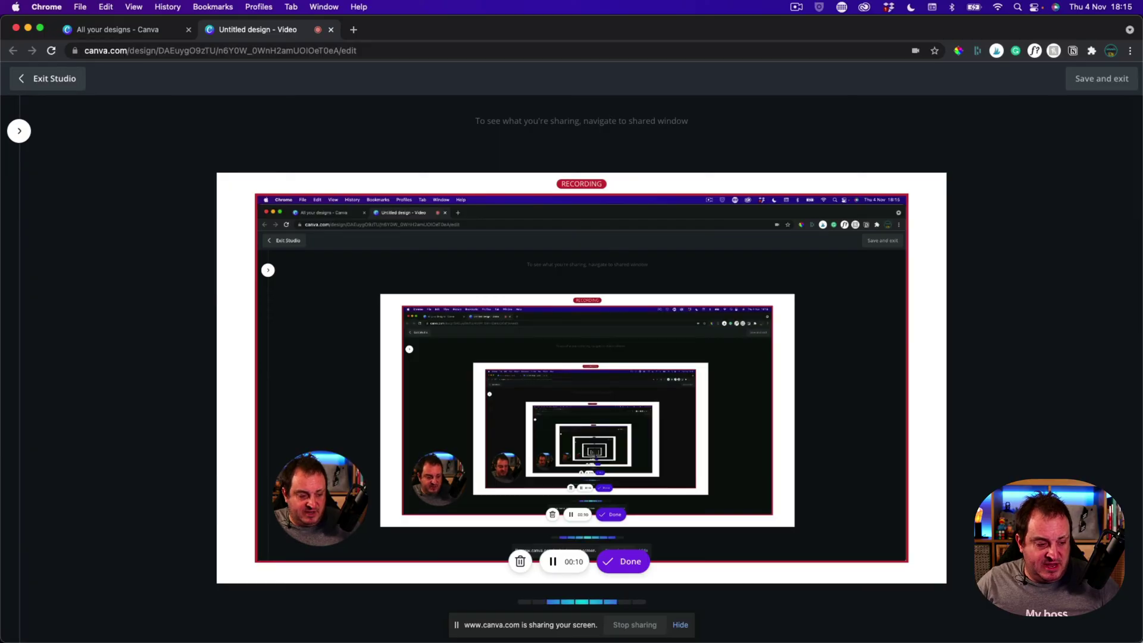
{"action": "left_click", "coordinate": [353, 29]}
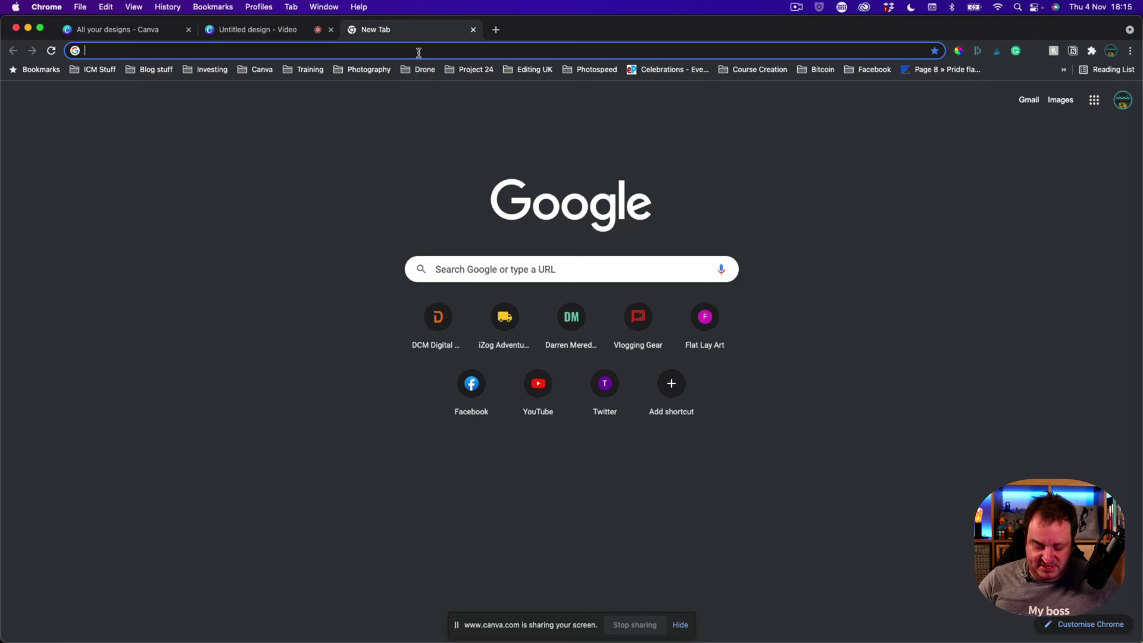
Step: Load the Better Content Creators website by typing 'bett', then close that tab
{"action": "type", "text": "bett"}
{"action": "key", "text": "Return"}
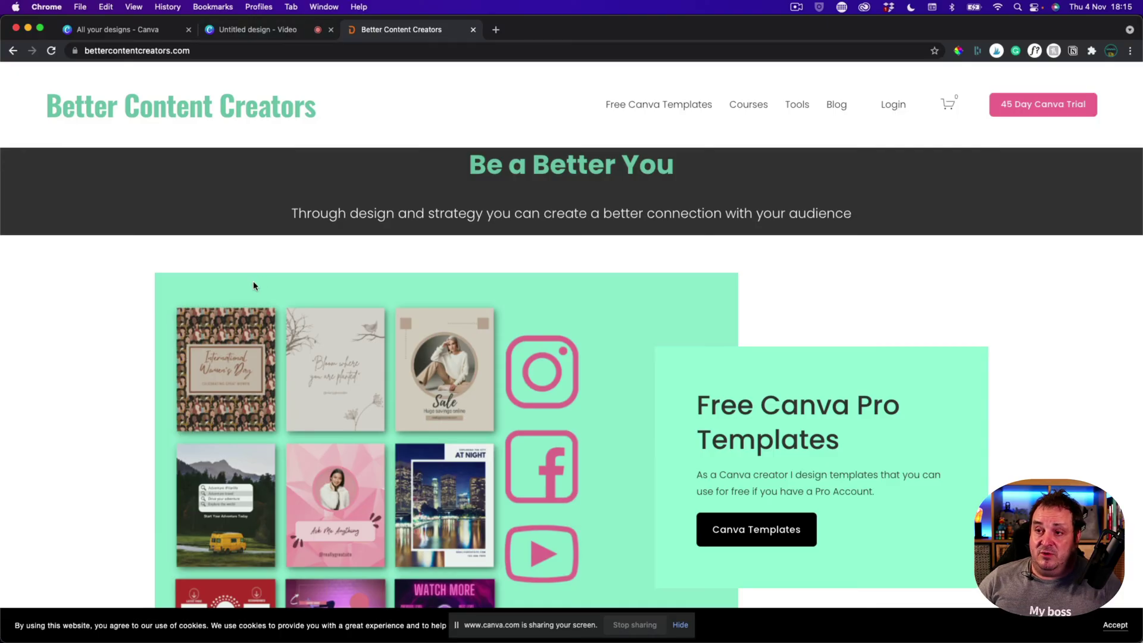
{"action": "left_click", "coordinate": [474, 31]}
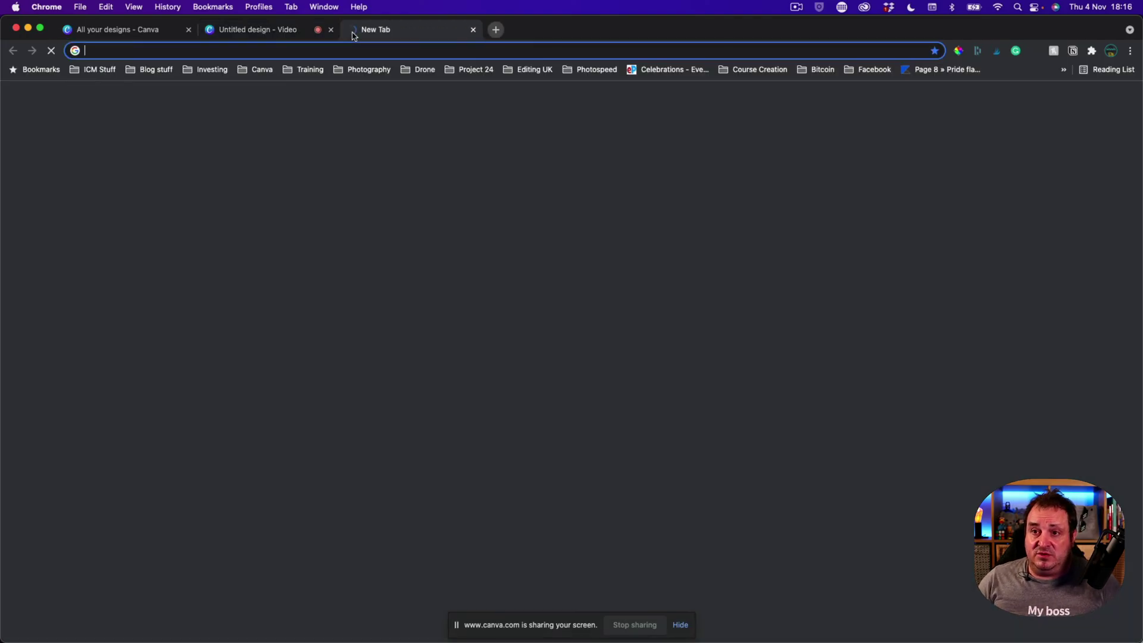
Step: In a new tab, go to Canva and create a new Instagram Post design
{"action": "left_click", "coordinate": [354, 31]}
{"action": "type", "text": "canva"}
{"action": "key", "text": "Return"}
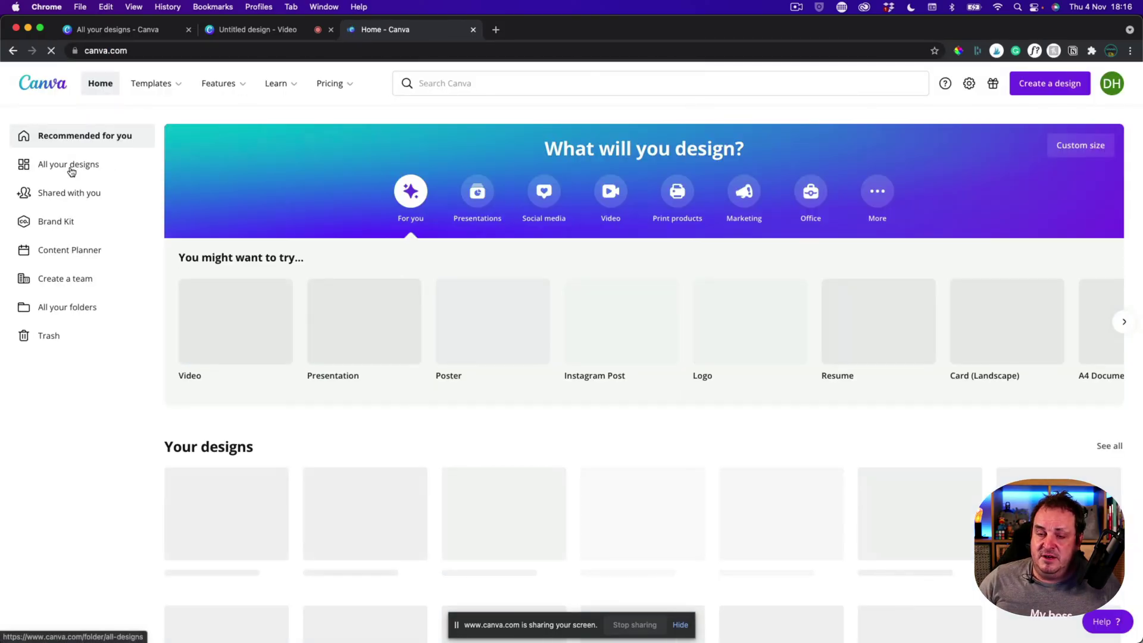
{"action": "left_click", "coordinate": [1050, 90]}
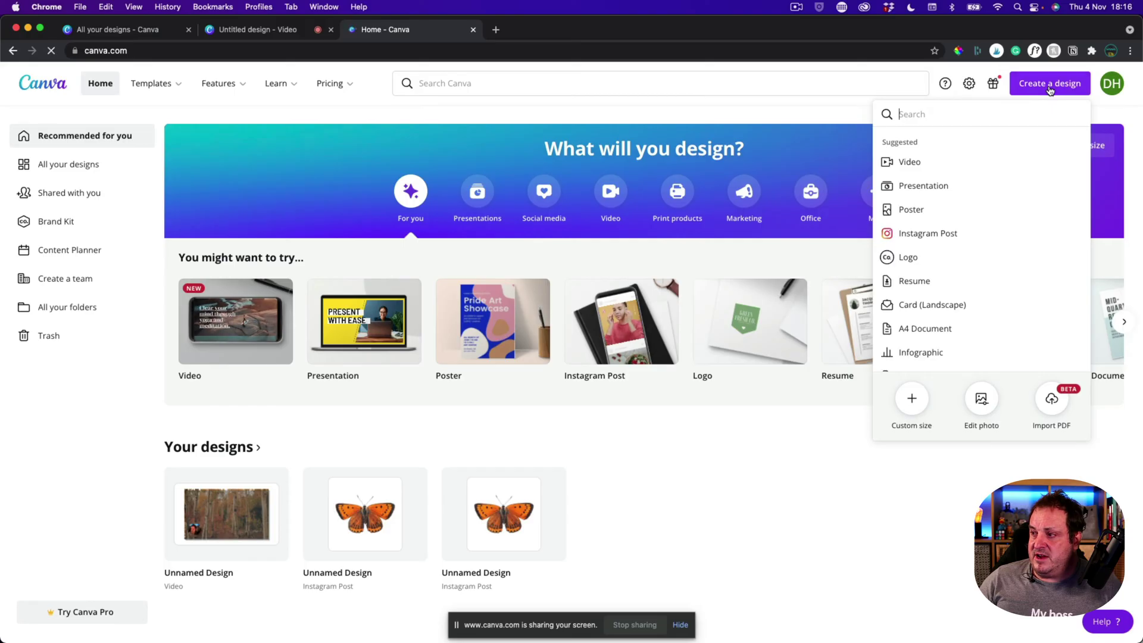
{"action": "left_click", "coordinate": [932, 232]}
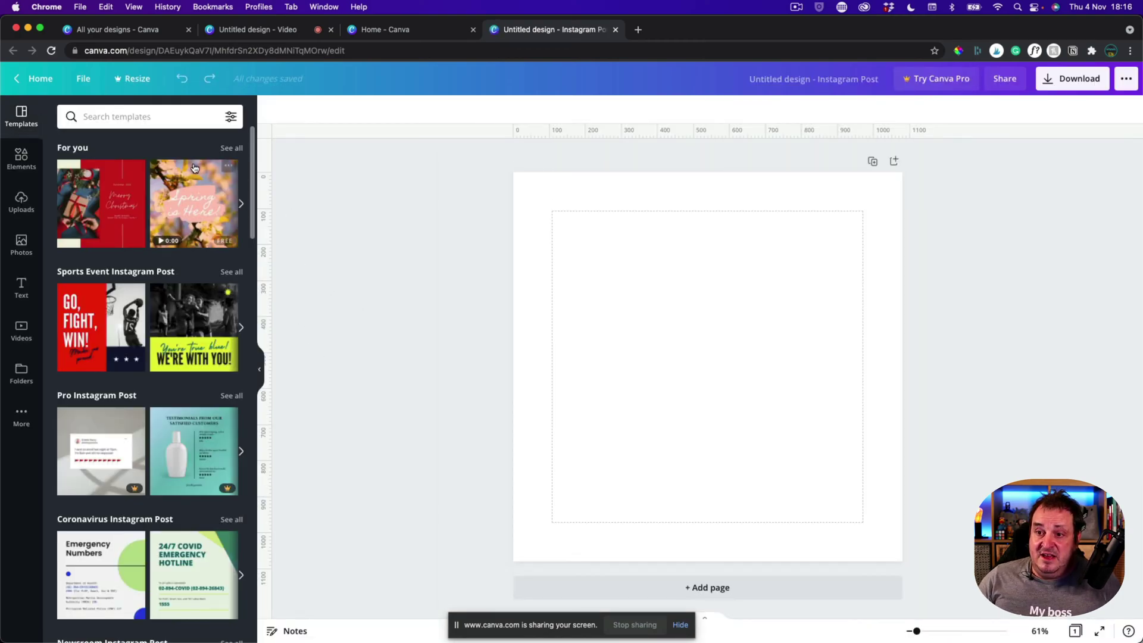
Step: Search templates for 'motivation', try the Pro 'Be gentle with yourself' template, and dismiss the Pro offer
{"action": "left_click", "coordinate": [138, 118]}
{"action": "type", "text": "motivat"}
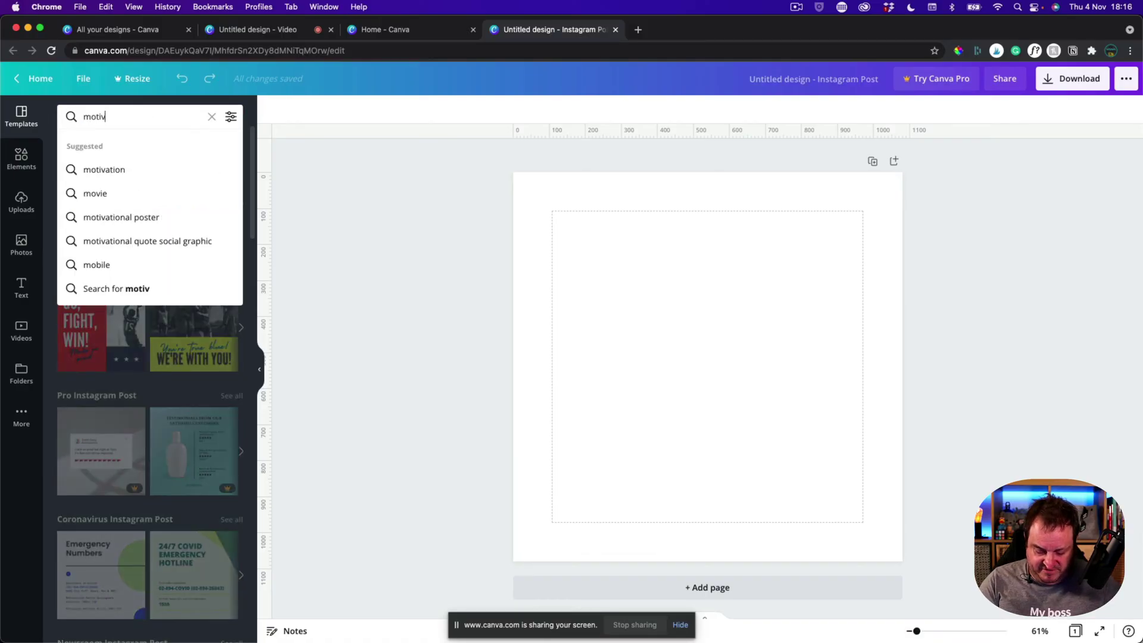
{"action": "left_click", "coordinate": [104, 170]}
{"action": "scroll", "coordinate": [111, 357], "scroll_direction": "down", "scroll_amount": 5}
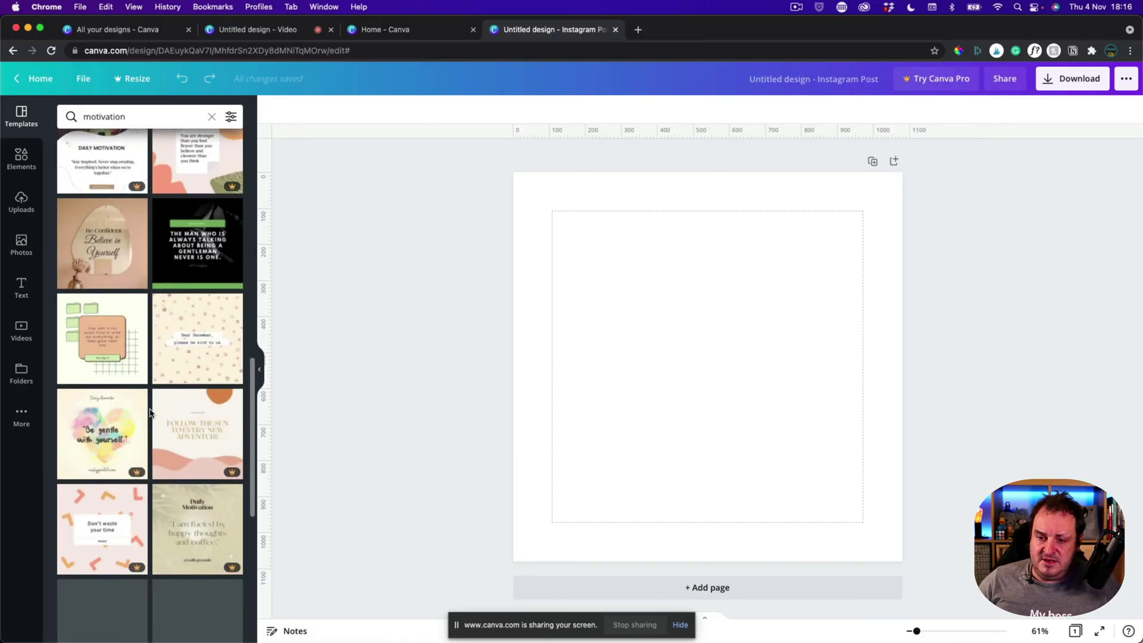
{"action": "left_click", "coordinate": [111, 386]}
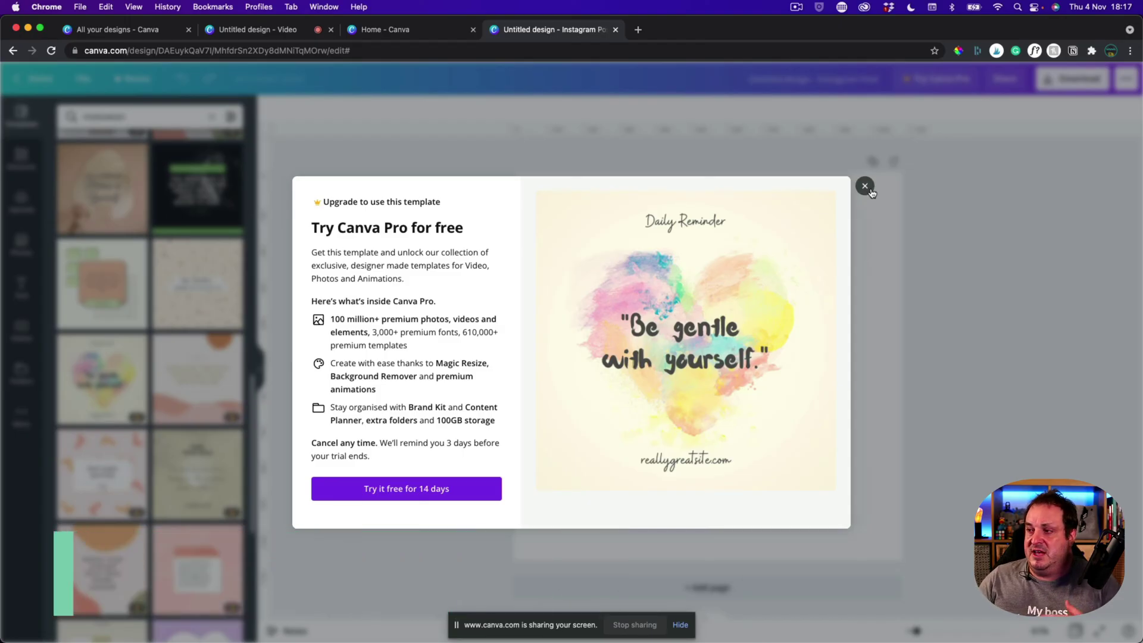
{"action": "left_click", "coordinate": [868, 188]}
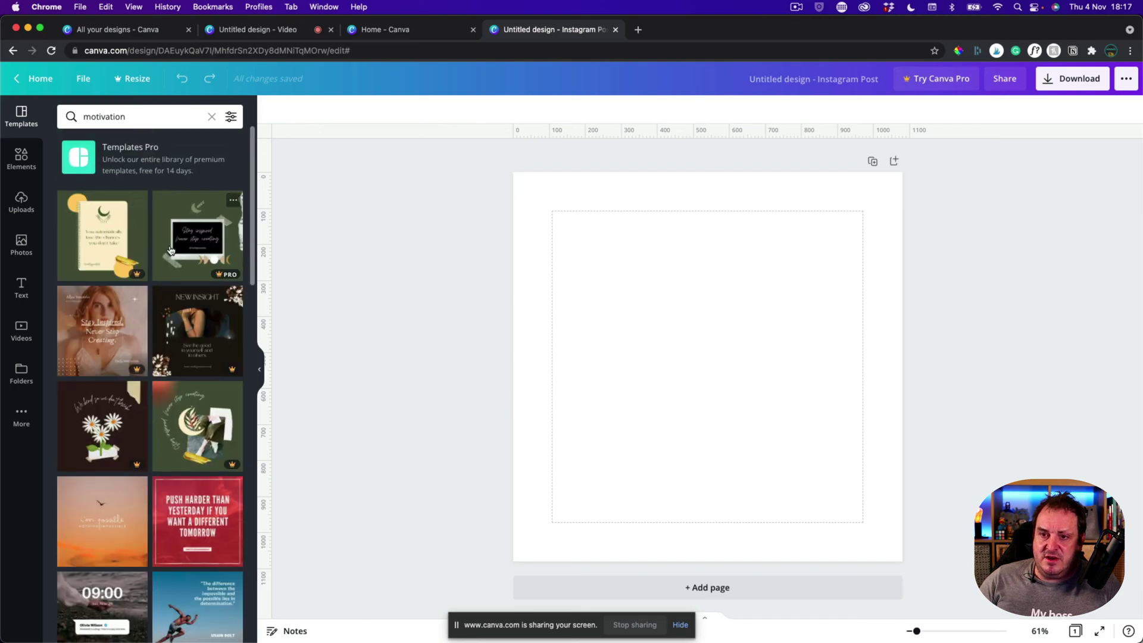
Step: Clear the search, apply the 'Spring is Here!' video template, and replace 'Spring' with 'Summer' in its headline
{"action": "left_click", "coordinate": [211, 117]}
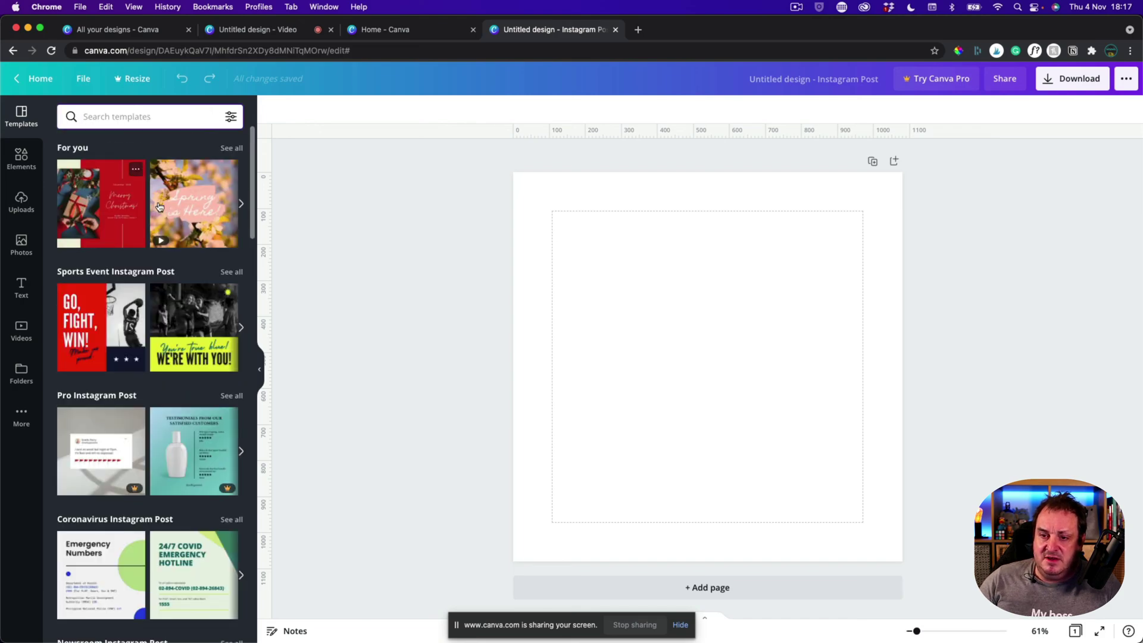
{"action": "left_click", "coordinate": [160, 207]}
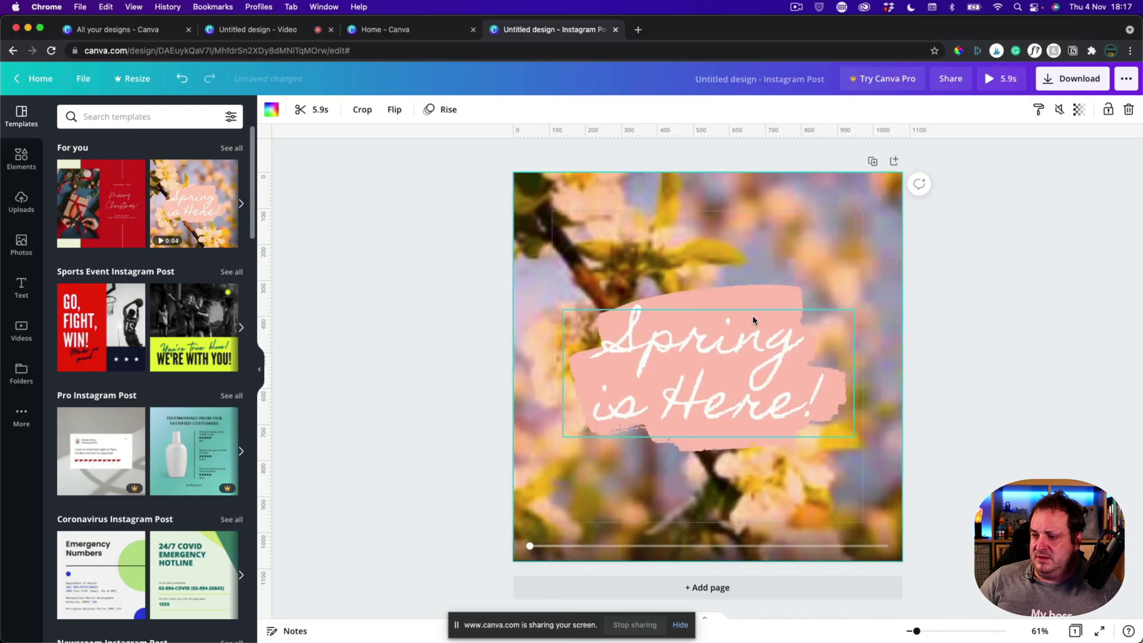
{"action": "left_click", "coordinate": [667, 339]}
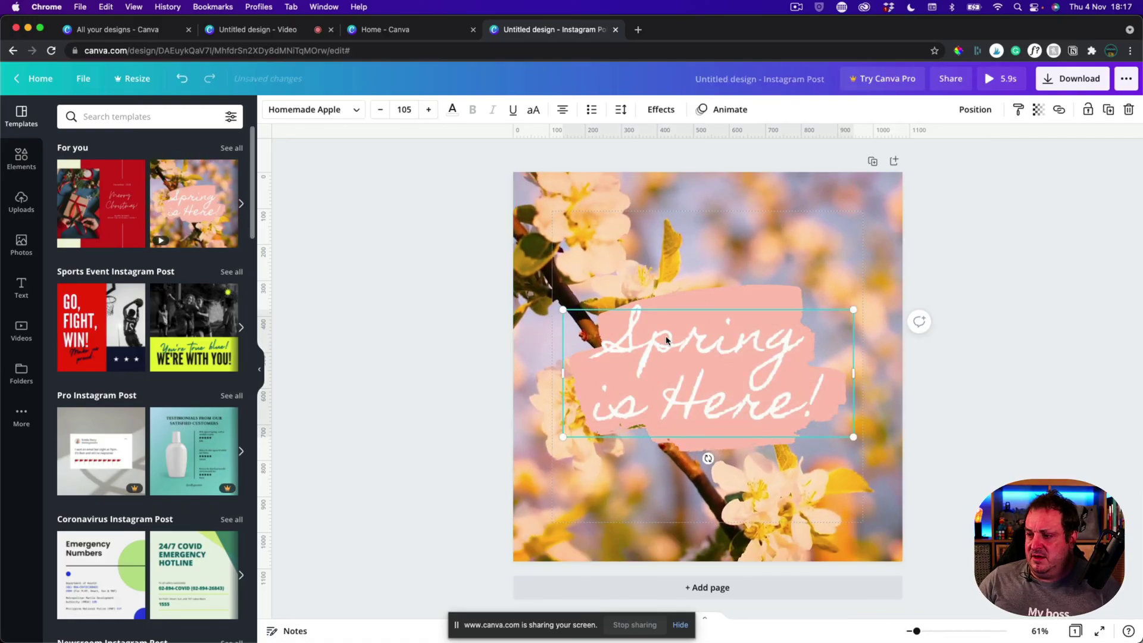
{"action": "left_click", "coordinate": [667, 340]}
{"action": "left_click", "coordinate": [738, 338]}
{"action": "left_click_drag", "start_coordinate": [793, 341], "coordinate": [618, 336]}
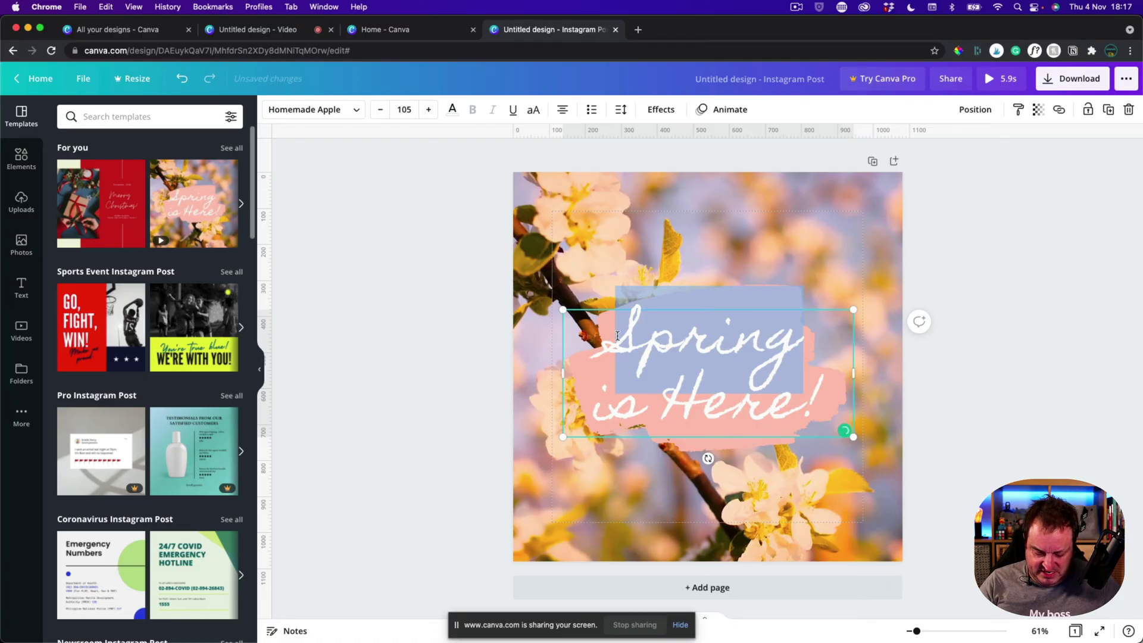
{"action": "type", "text": "Summer"}
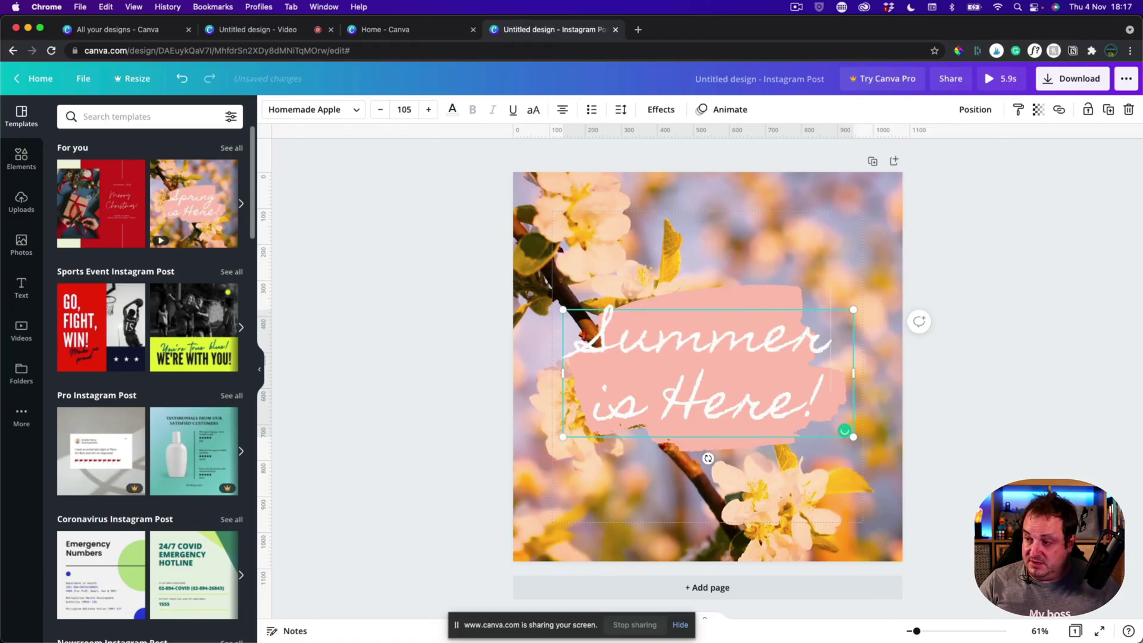
{"action": "left_click", "coordinate": [995, 201]}
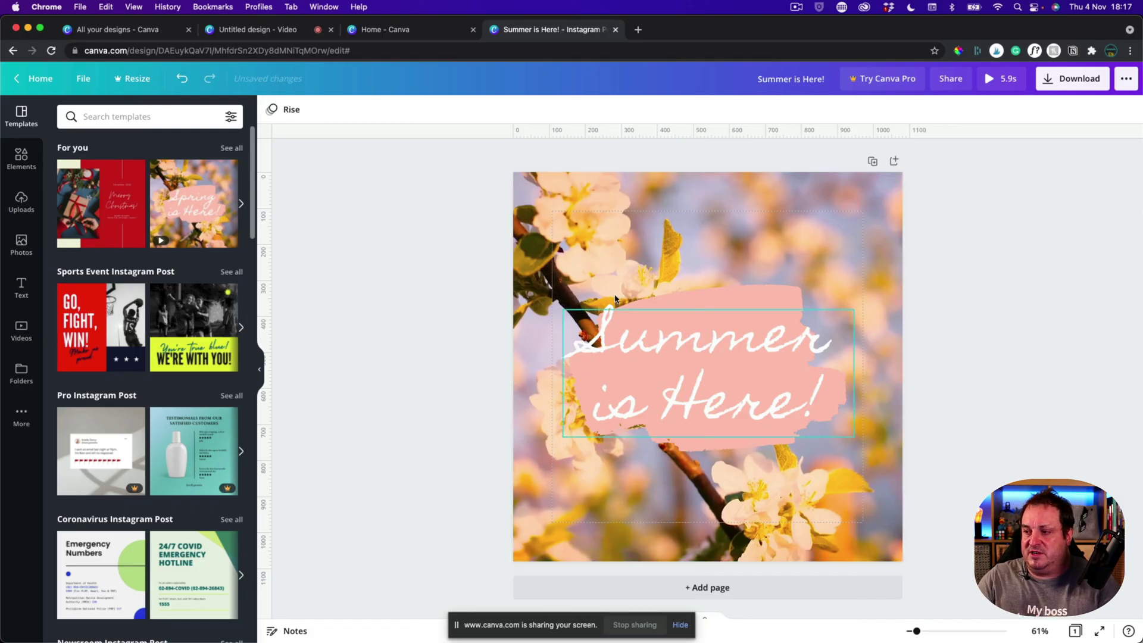
{"action": "left_click", "coordinate": [654, 350]}
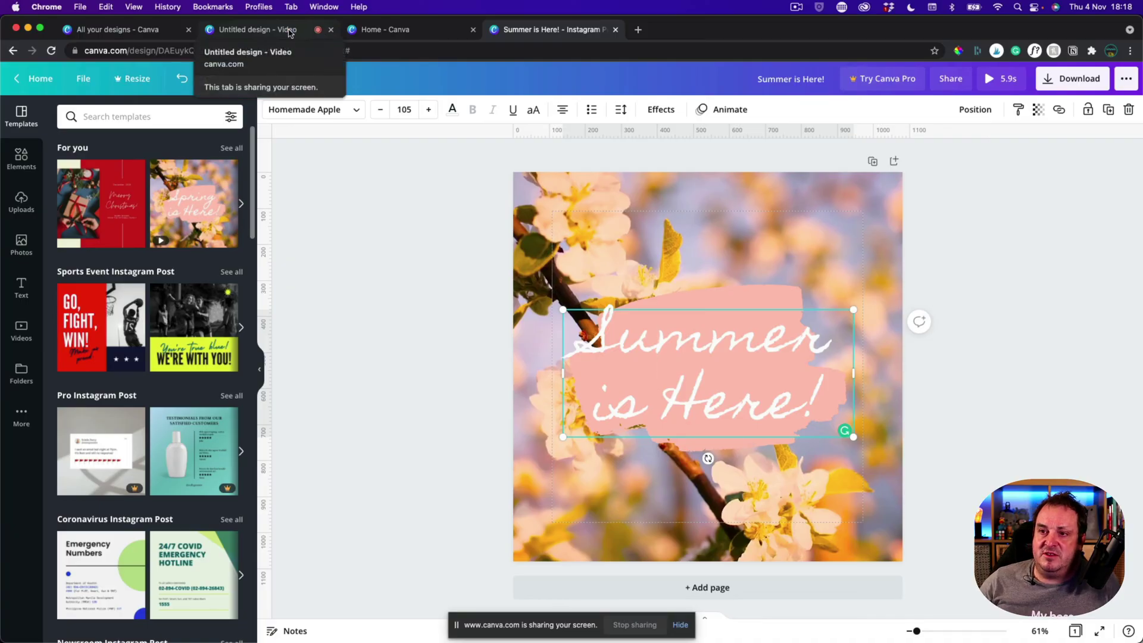
Step: Return to the 'Untitled design - Video' tab and stop the recording with Done
{"action": "left_click", "coordinate": [290, 31]}
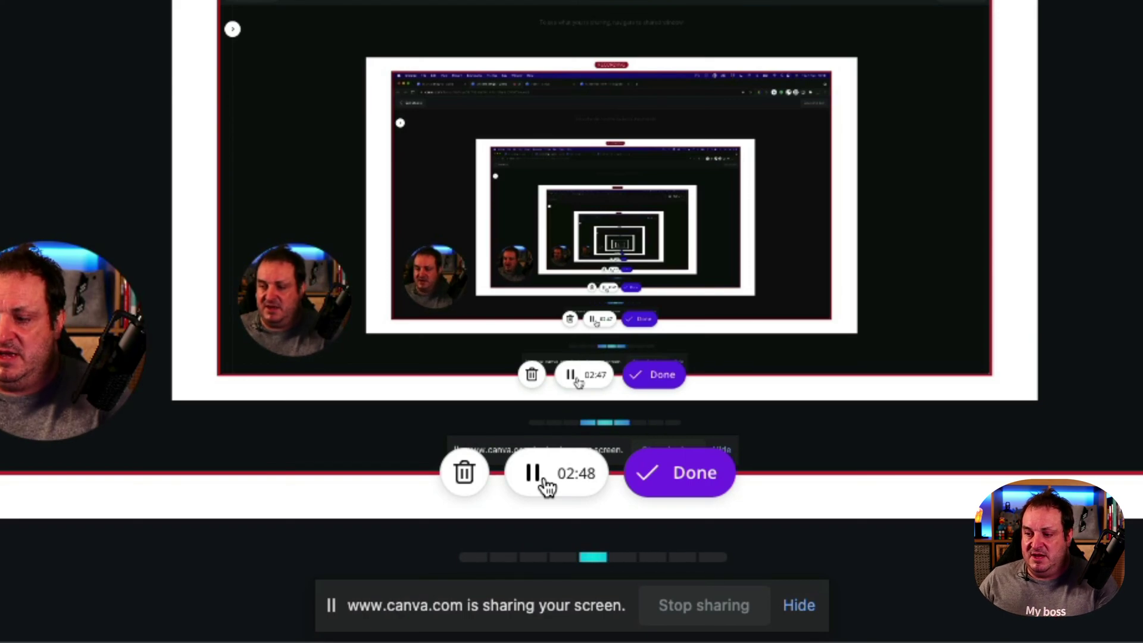
{"action": "left_click", "coordinate": [683, 485]}
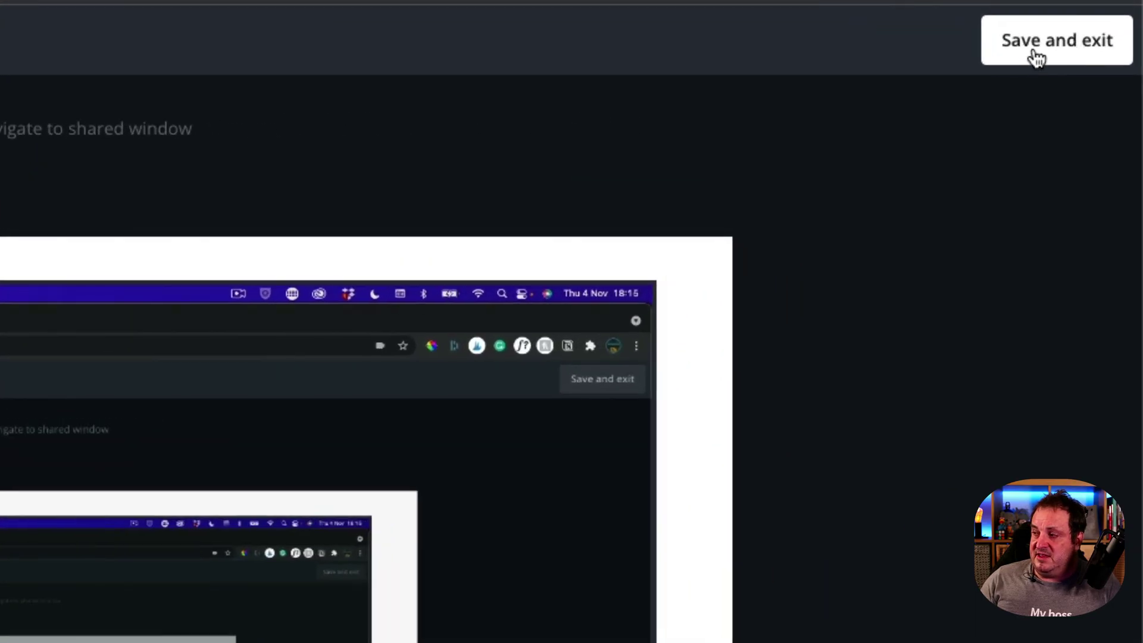
Step: Save and exit the studio, then preview the recording from Uploads, pausing at 0:01
{"action": "left_click", "coordinate": [1036, 58]}
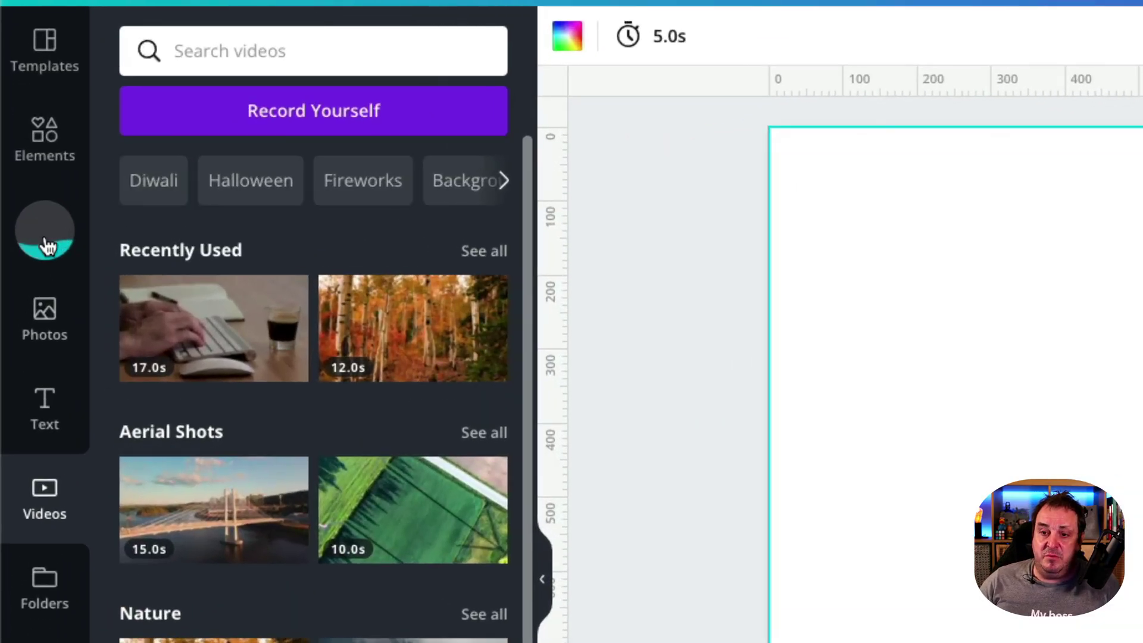
{"action": "left_click", "coordinate": [47, 241]}
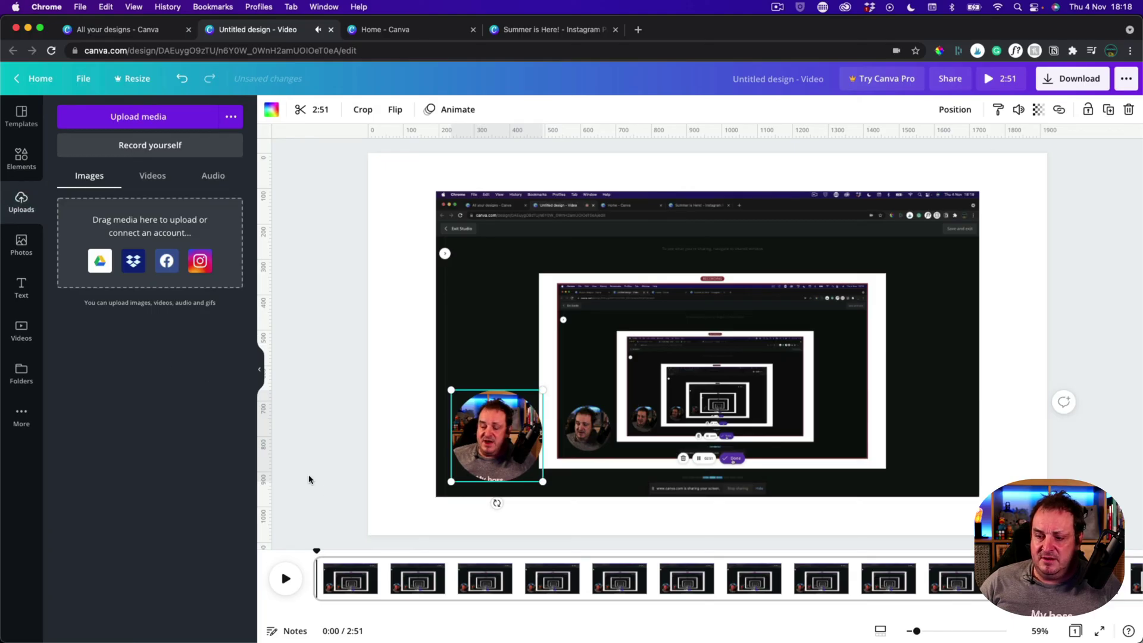
{"action": "left_click", "coordinate": [286, 579]}
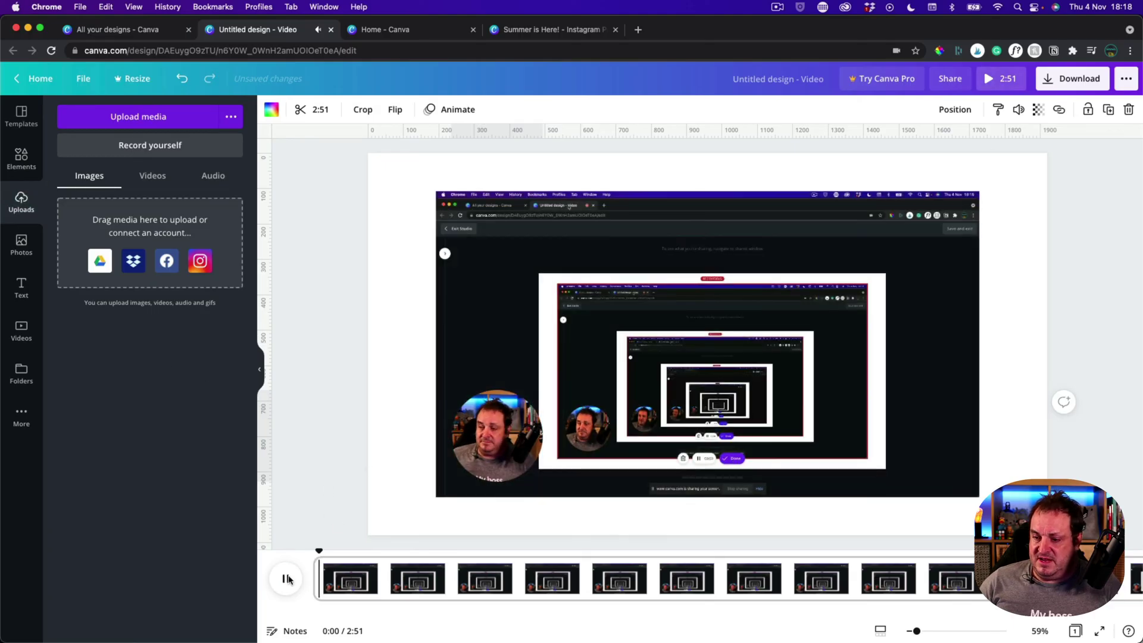
{"action": "left_click", "coordinate": [286, 578]}
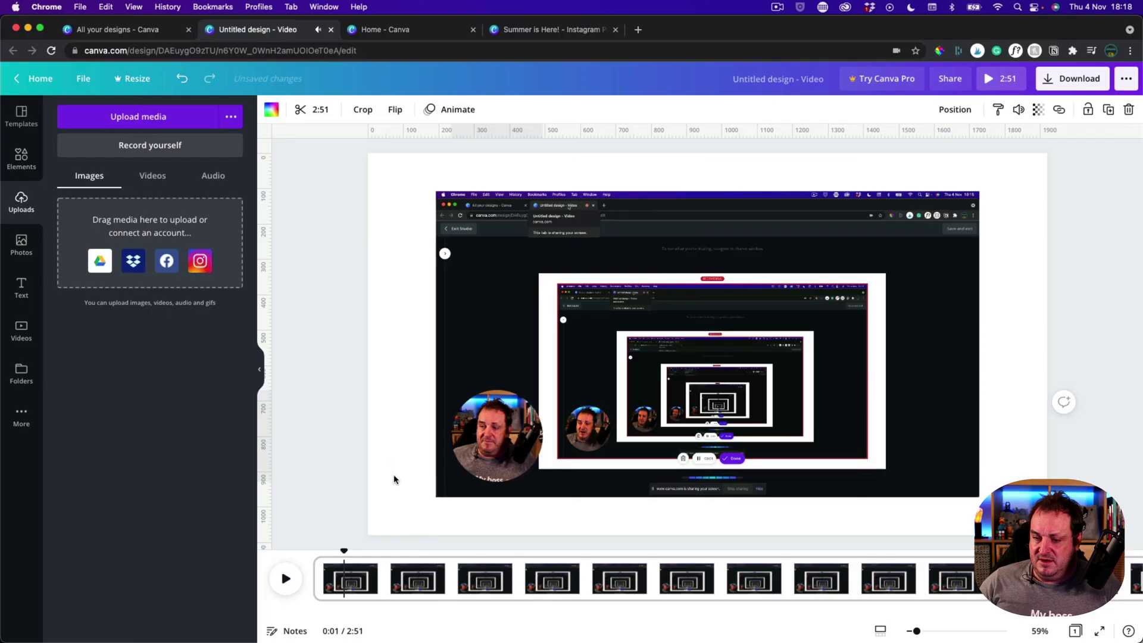
Step: Set the screen recording as the page background and drag the webcam bubble to the right edge
{"action": "left_click", "coordinate": [505, 251]}
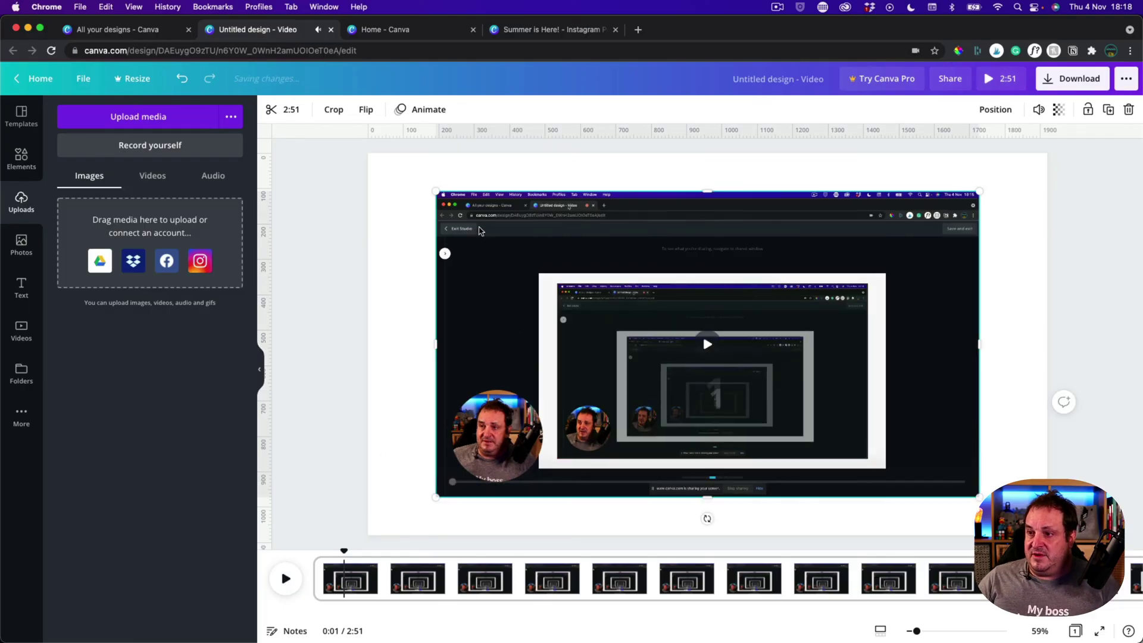
{"action": "right_click", "coordinate": [482, 230]}
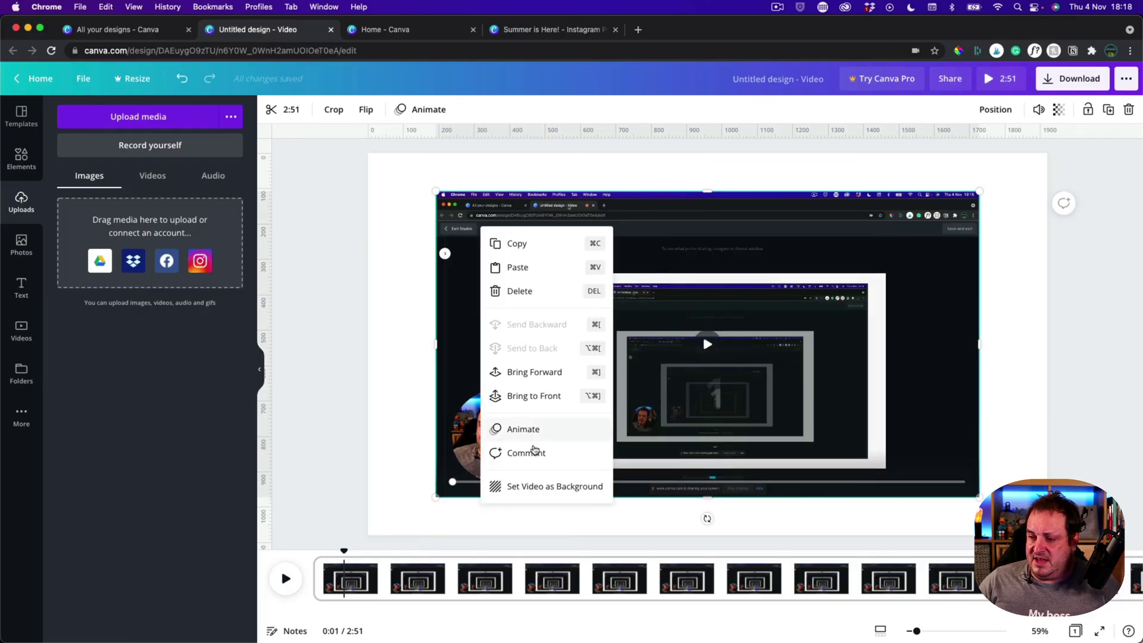
{"action": "left_click", "coordinate": [527, 486]}
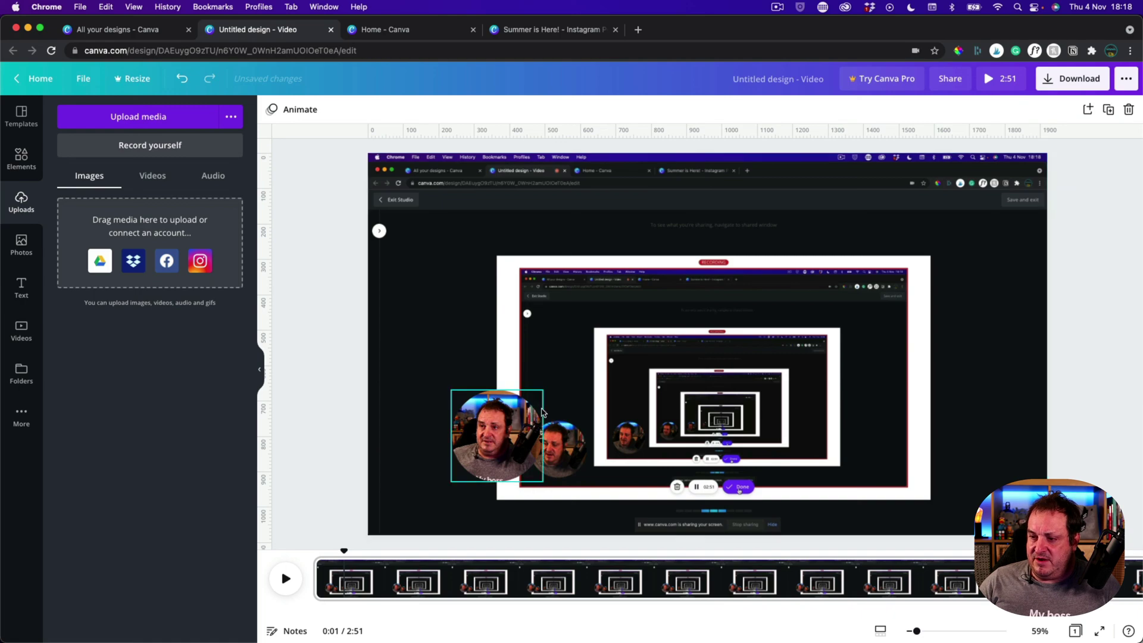
{"action": "left_click_drag", "start_coordinate": [492, 424], "coordinate": [972, 430]}
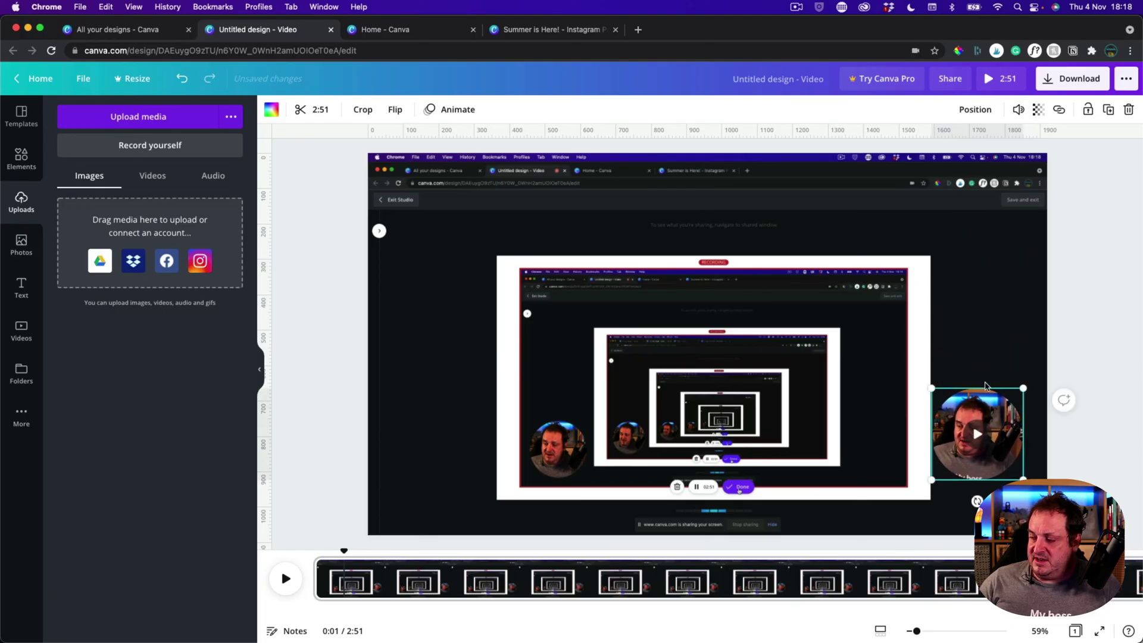
Step: Place the playhead at 0:08 and split the timeline clip there from its right-click menu
{"action": "left_click", "coordinate": [435, 557]}
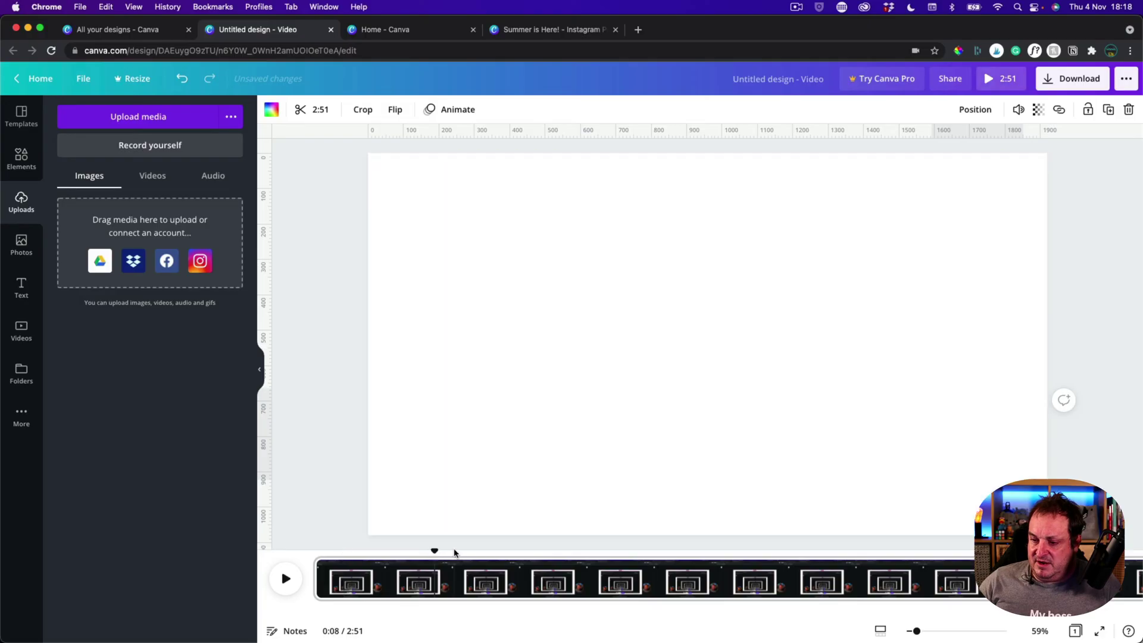
{"action": "right_click", "coordinate": [431, 553]}
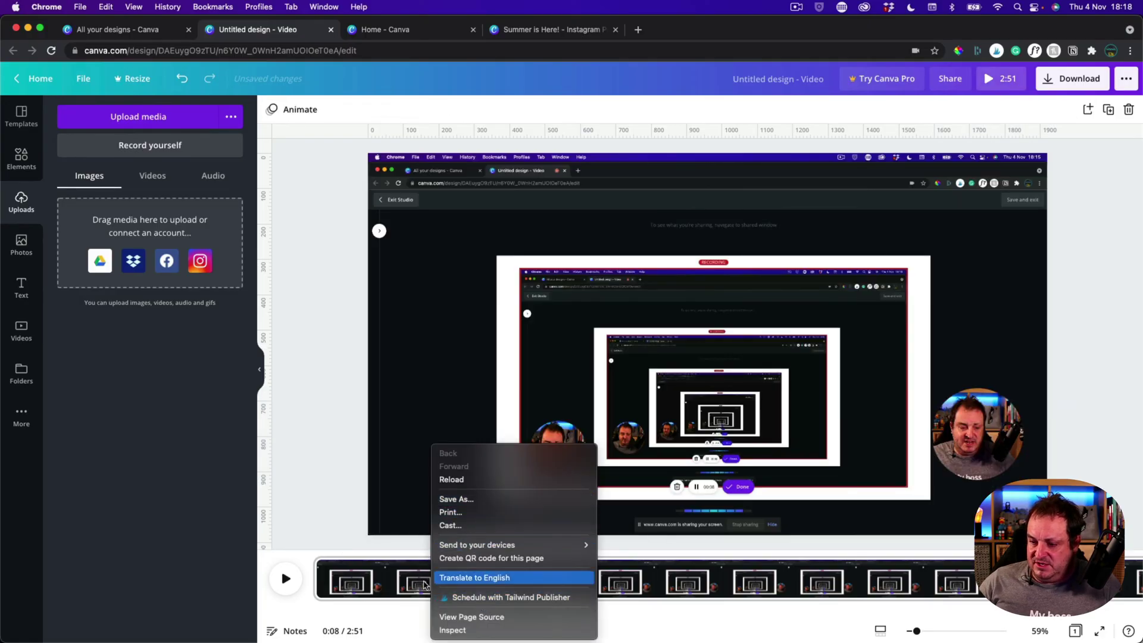
{"action": "left_click", "coordinate": [410, 581]}
{"action": "left_click", "coordinate": [435, 581]}
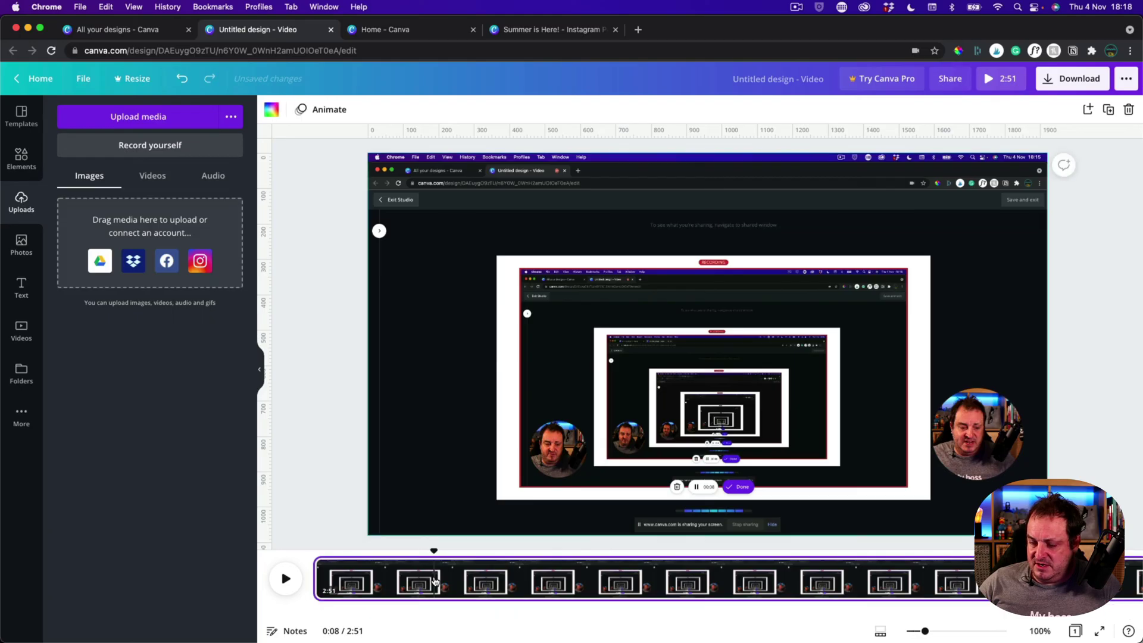
{"action": "right_click", "coordinate": [435, 581]}
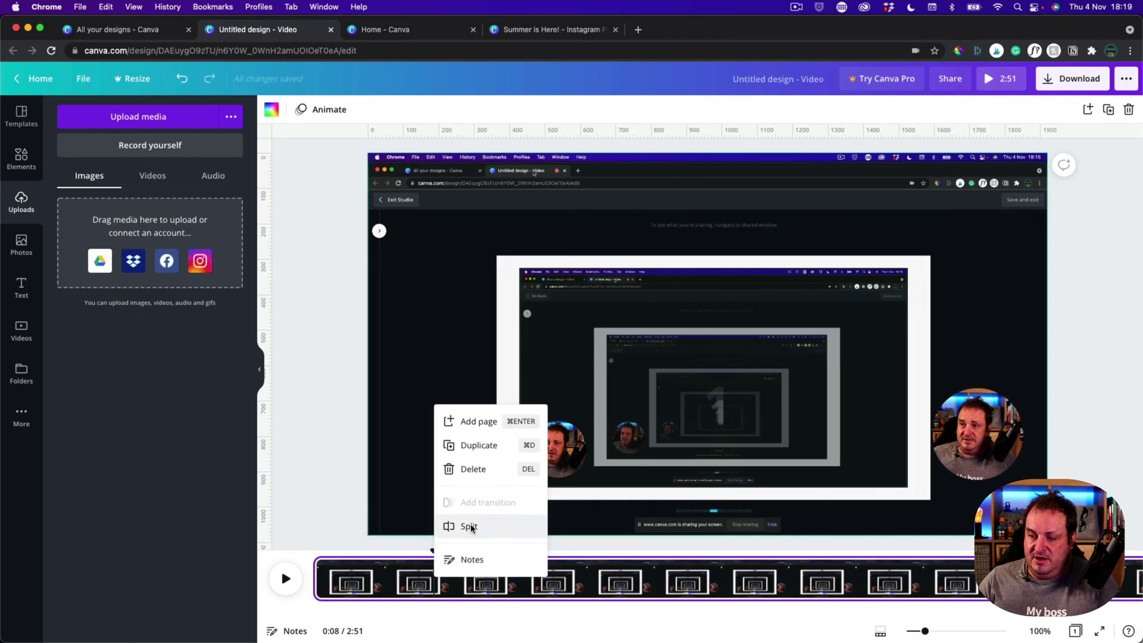
{"action": "left_click", "coordinate": [469, 527]}
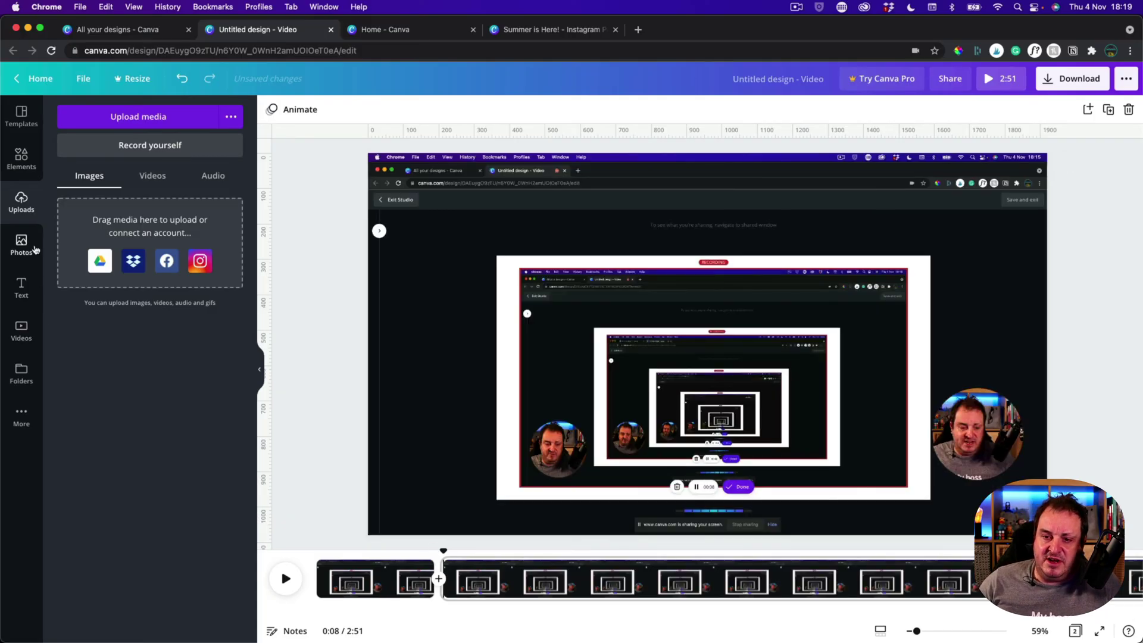
Step: Show Canva's Audio library from More, listing Happy, Pop and Epic tracks like Happy Whistling Ukulele
{"action": "left_click", "coordinate": [22, 417]}
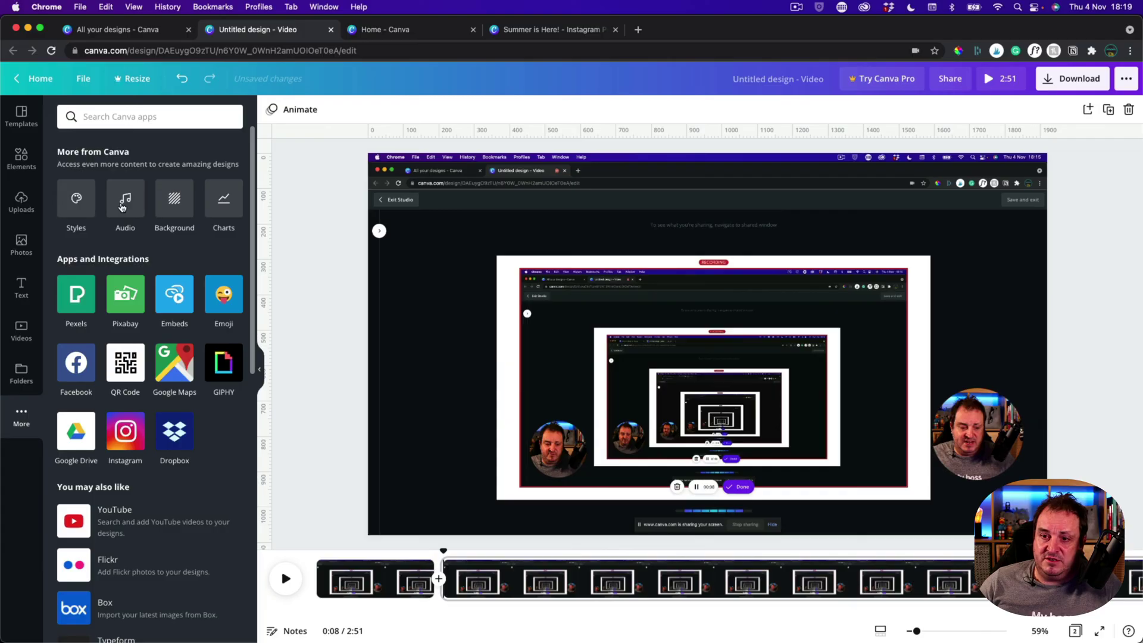
{"action": "left_click", "coordinate": [123, 203]}
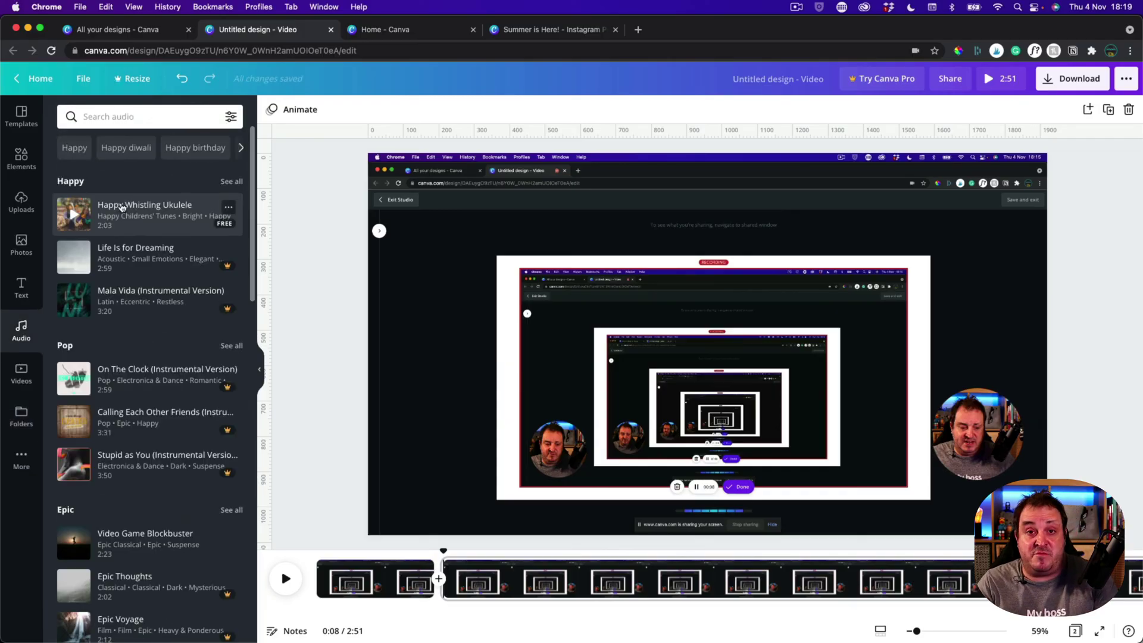